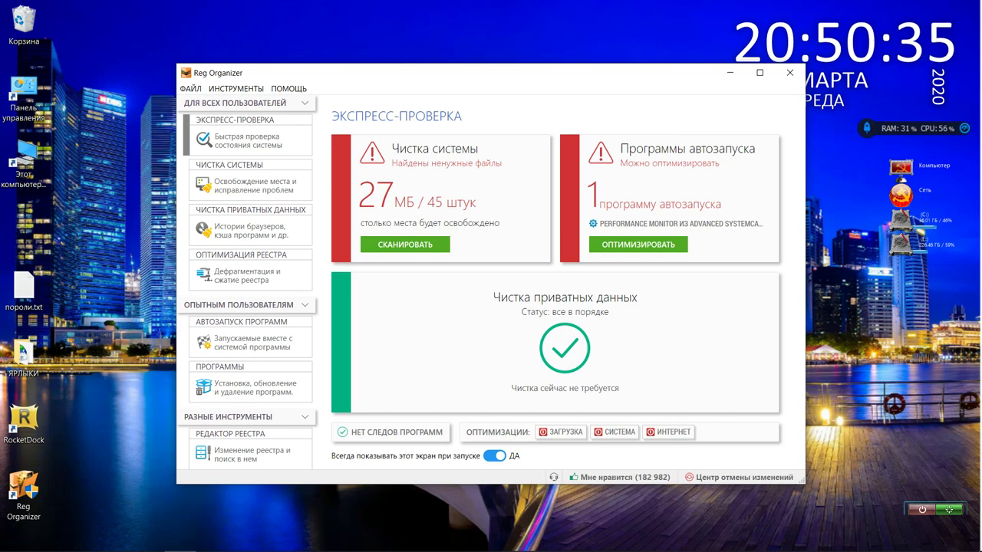
Check the program's version and licence information in the About window, and close it.
{"action": "left_click", "coordinate": [288, 88]}
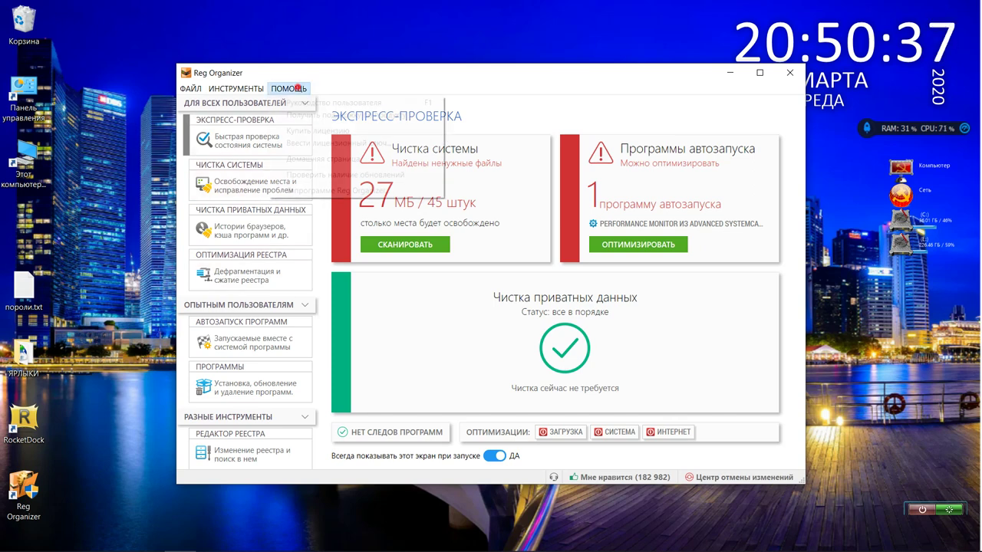
{"action": "left_click", "coordinate": [322, 190]}
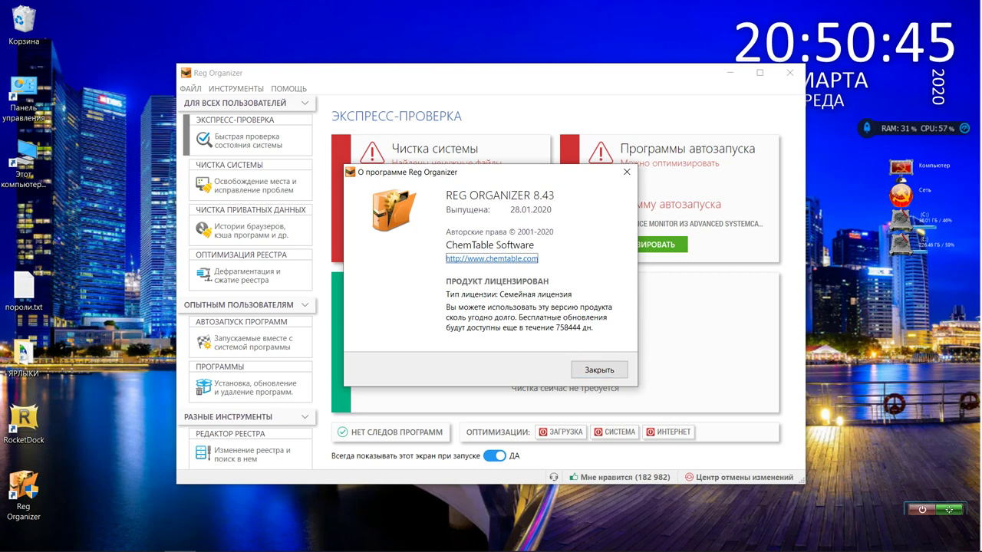
{"action": "left_click", "coordinate": [584, 369]}
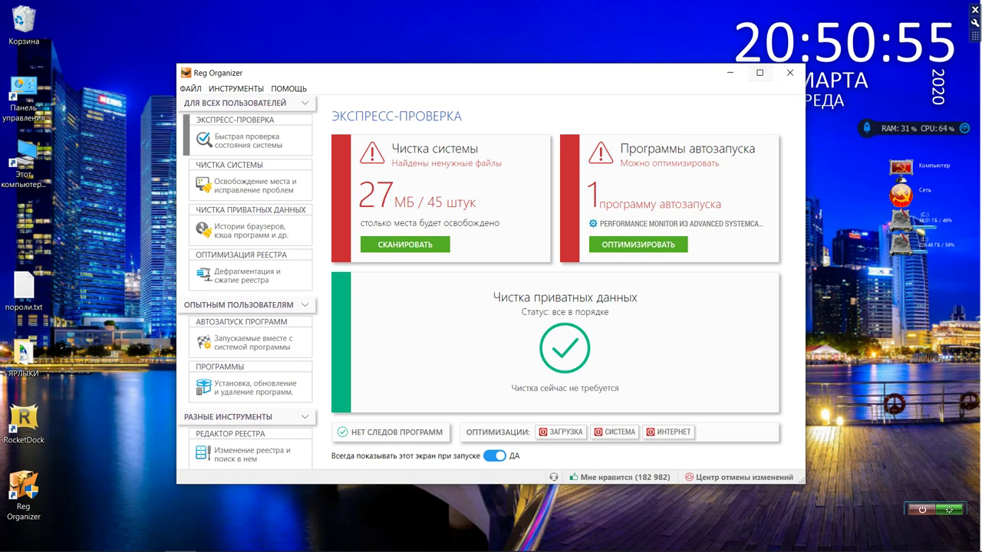
{"action": "scroll", "coordinate": [250, 231], "scroll_direction": "down", "scroll_amount": 3}
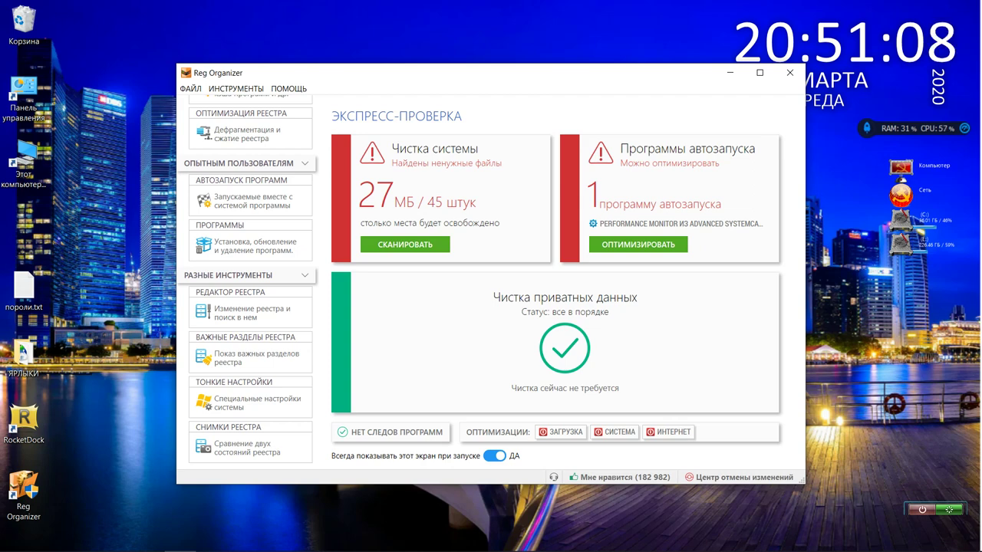
{"action": "scroll", "coordinate": [250, 337], "scroll_direction": "up", "scroll_amount": 3}
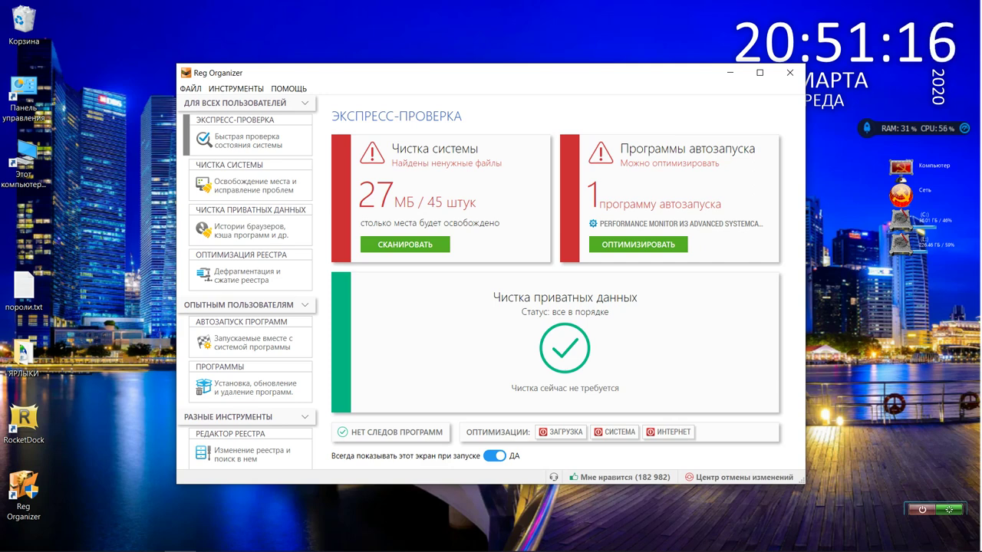
{"action": "mouse_move", "coordinate": [401, 23]}
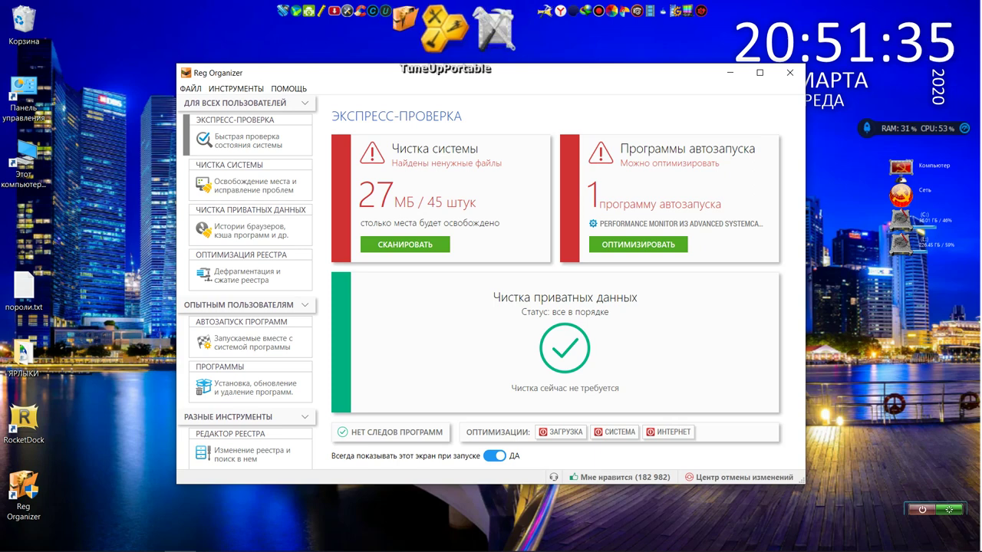
Open the program settings and review the "Редактор реестра" page and the retention options for outdated downloads under "Чистка системы".
{"action": "left_click", "coordinate": [190, 89]}
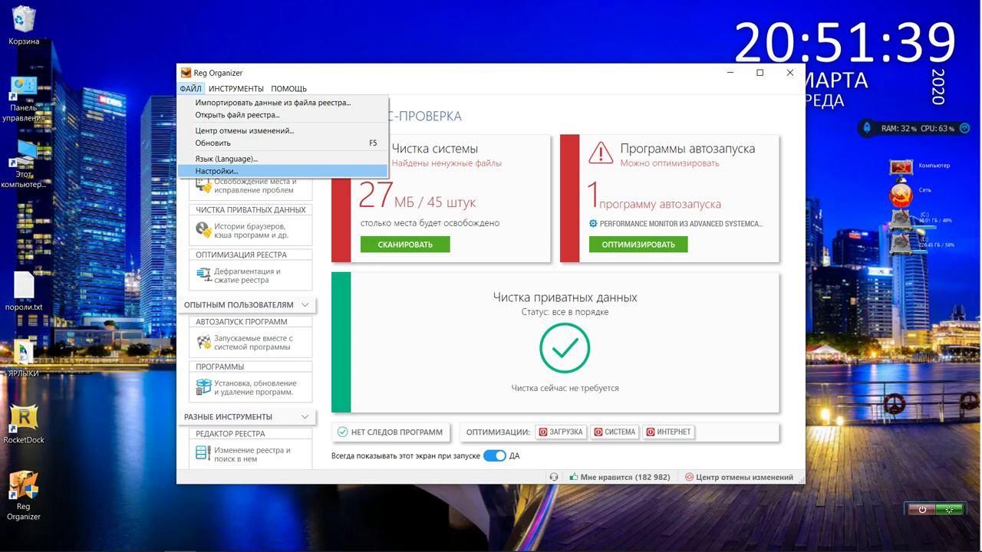
{"action": "left_click", "coordinate": [223, 170]}
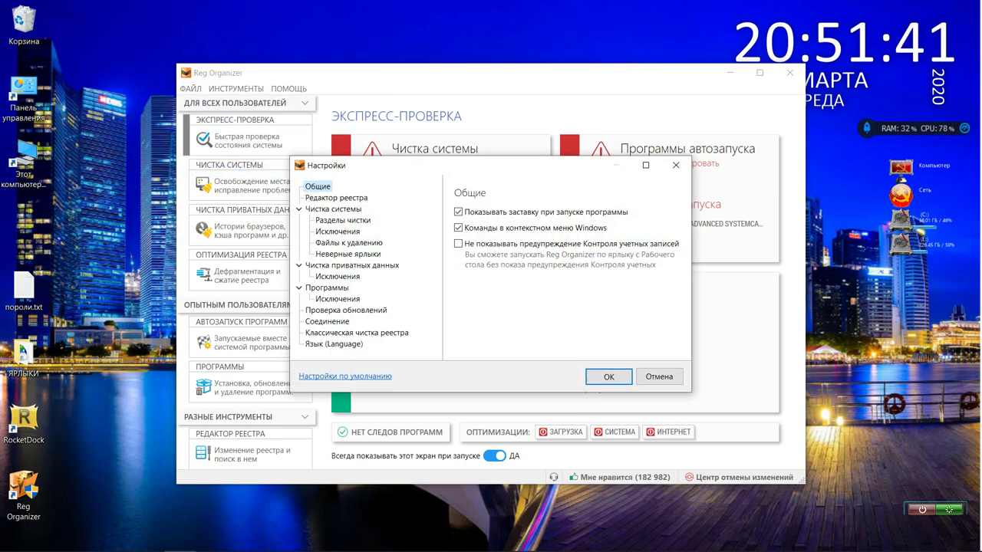
{"action": "left_click_drag", "start_coordinate": [461, 165], "coordinate": [427, 77]}
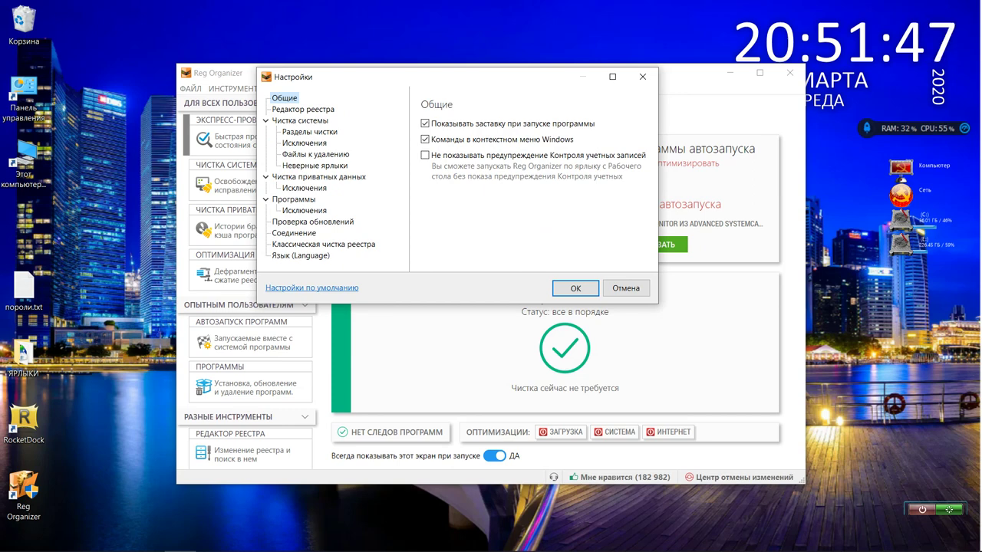
{"action": "left_click", "coordinate": [303, 109]}
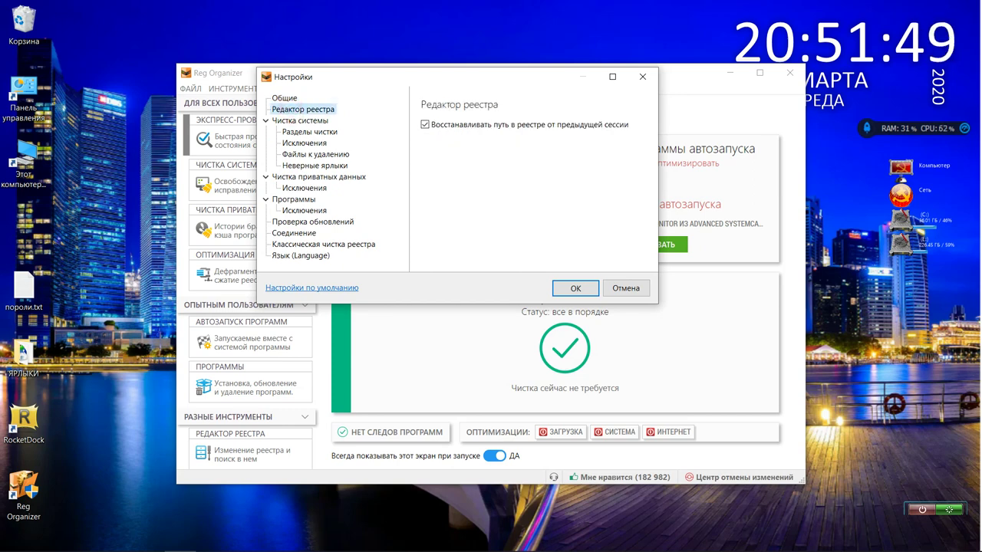
{"action": "left_click", "coordinate": [300, 120]}
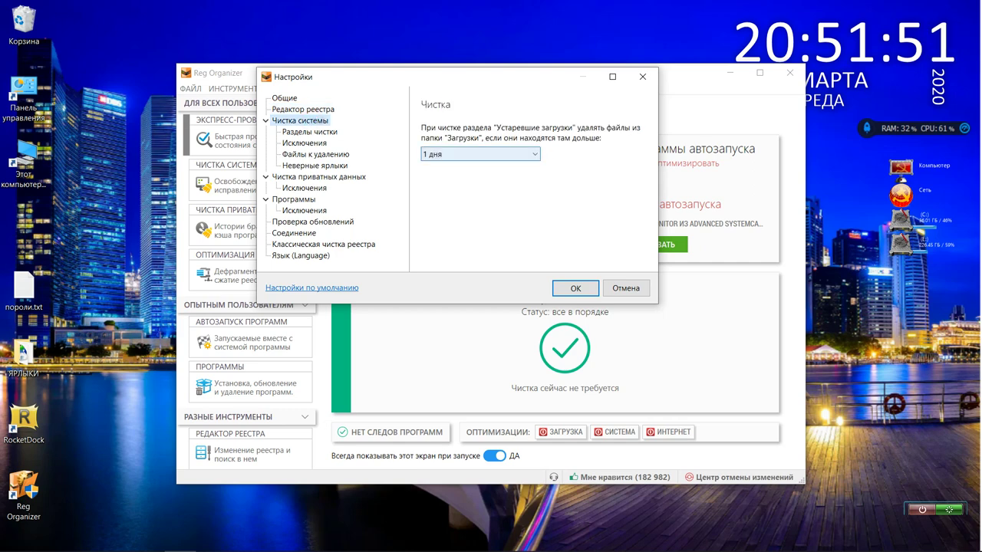
{"action": "left_click", "coordinate": [480, 155]}
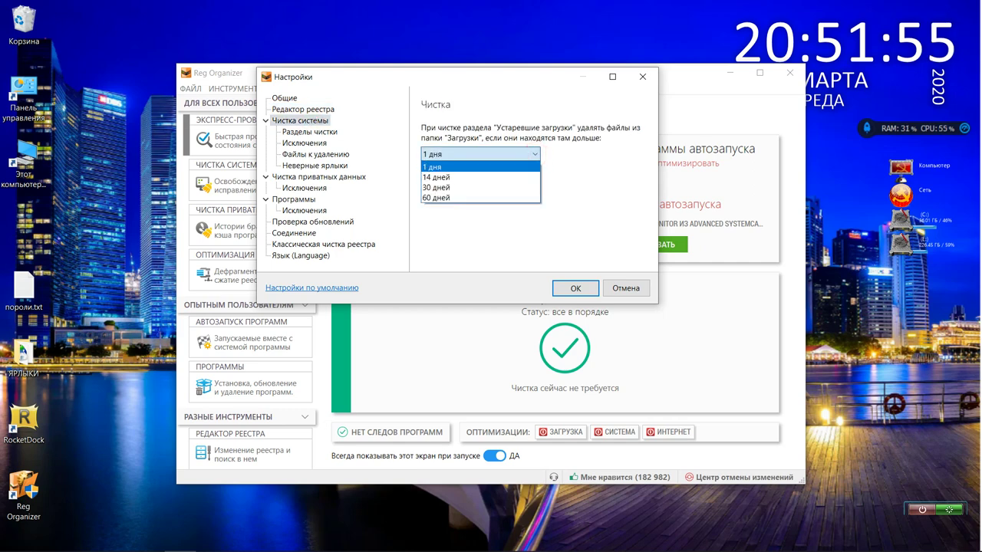
{"action": "left_click", "coordinate": [534, 153]}
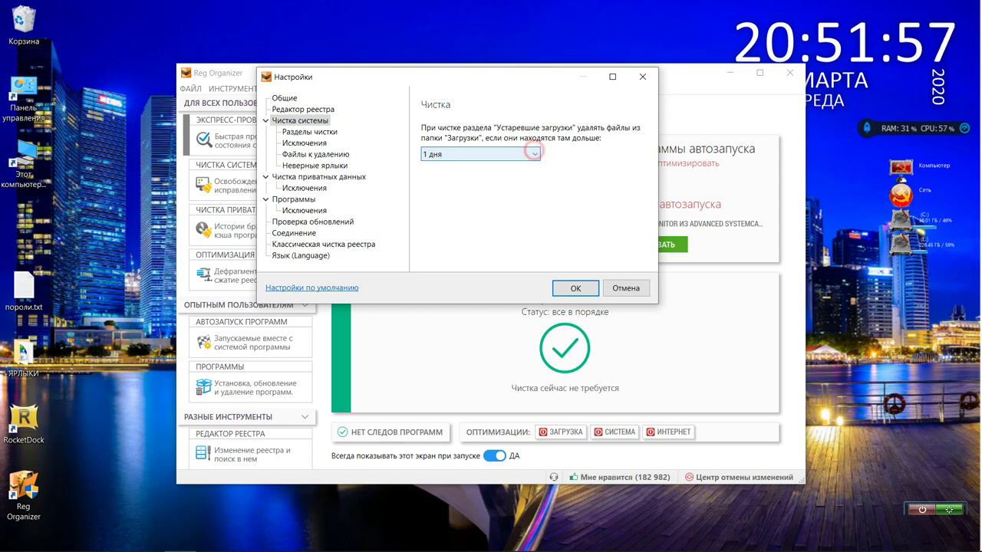
Exclude "Старые файлы обновлений" from the sections scanned during system cleaning.
{"action": "left_click", "coordinate": [321, 131]}
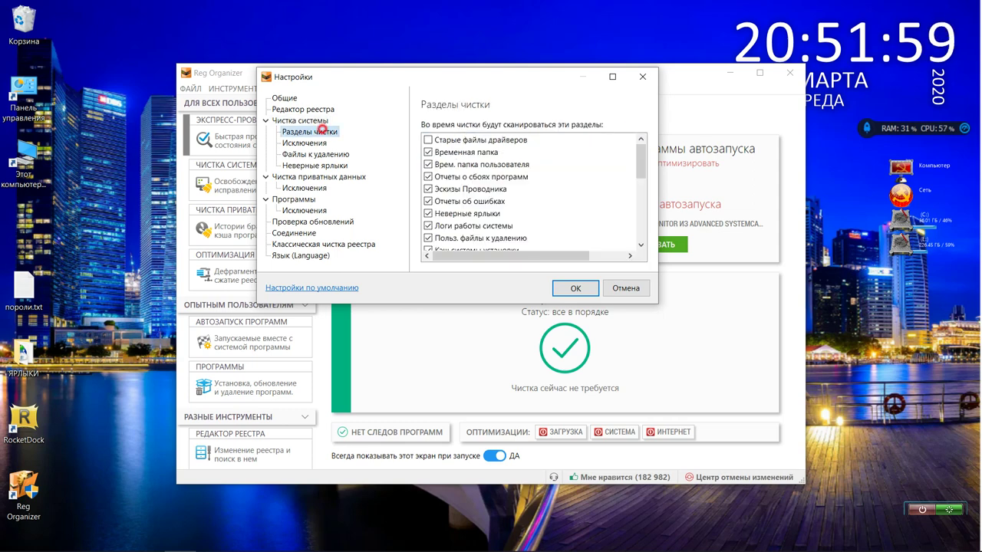
{"action": "scroll", "coordinate": [498, 165], "scroll_direction": "down", "scroll_amount": 5}
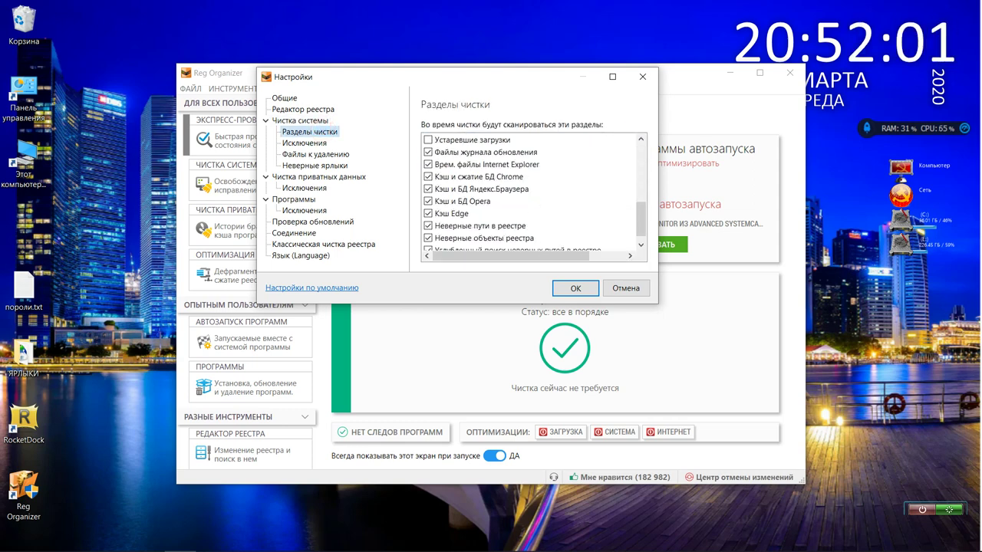
{"action": "scroll", "coordinate": [535, 194], "scroll_direction": "down", "scroll_amount": 1}
{"action": "scroll", "coordinate": [534, 194], "scroll_direction": "up", "scroll_amount": 8}
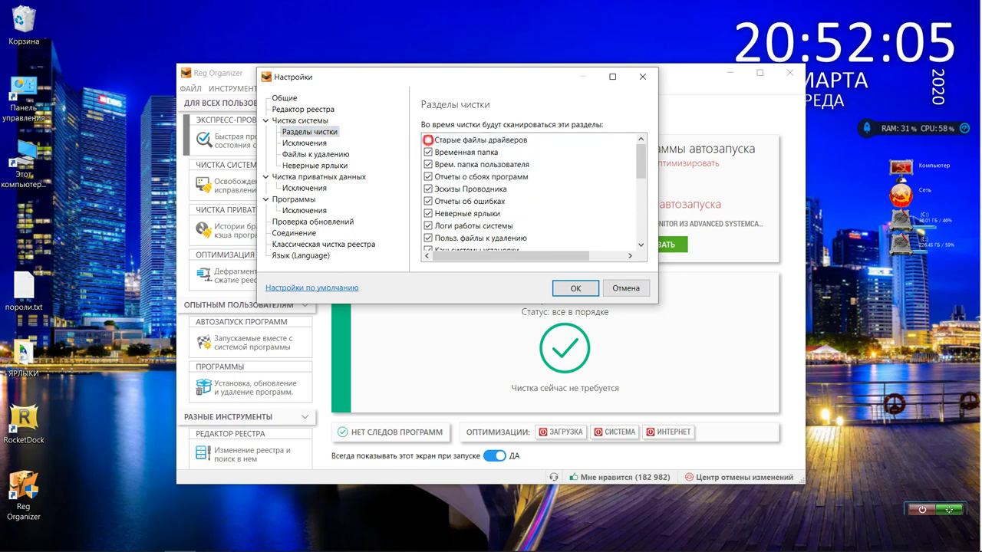
{"action": "scroll", "coordinate": [535, 195], "scroll_direction": "down", "scroll_amount": 8}
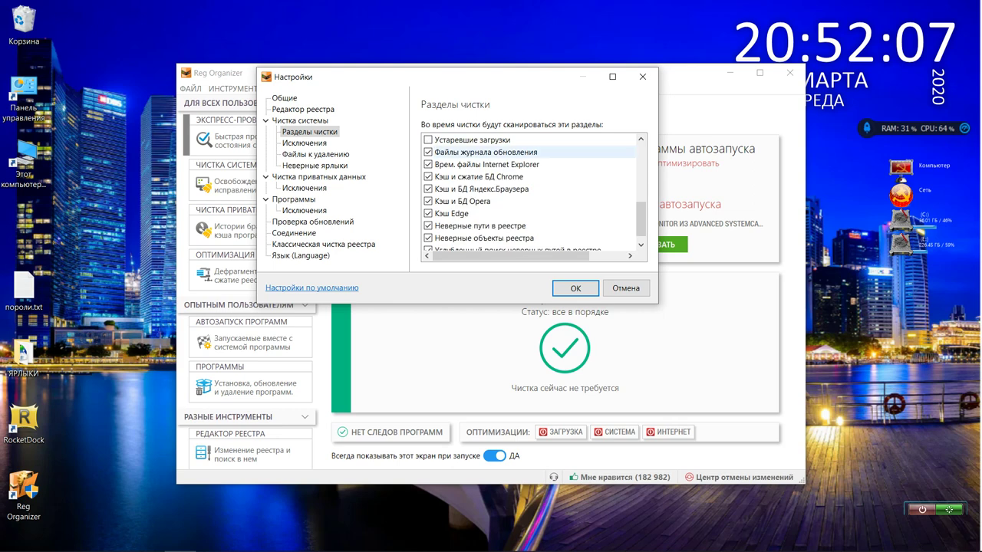
{"action": "scroll", "coordinate": [534, 194], "scroll_direction": "up", "scroll_amount": 8}
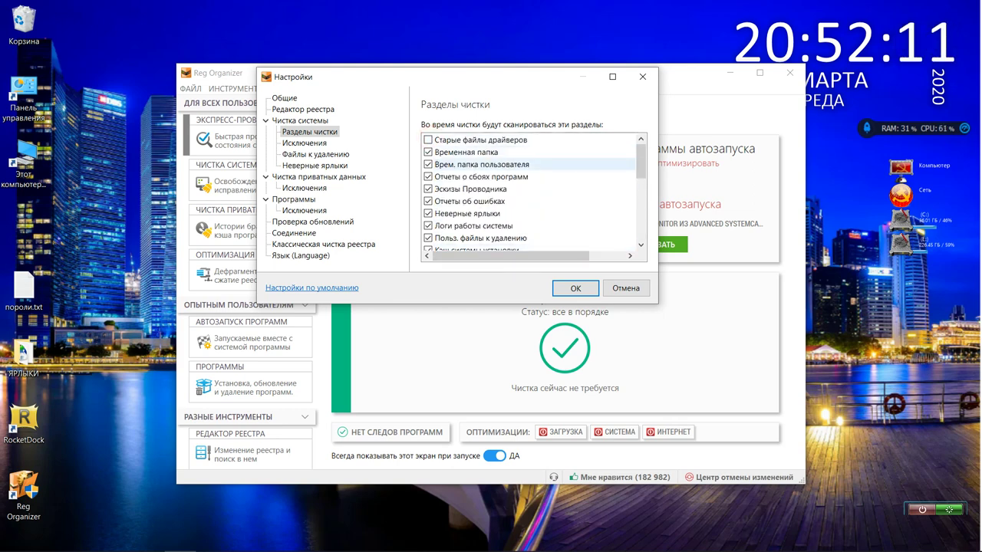
{"action": "scroll", "coordinate": [535, 164], "scroll_direction": "down", "scroll_amount": 2}
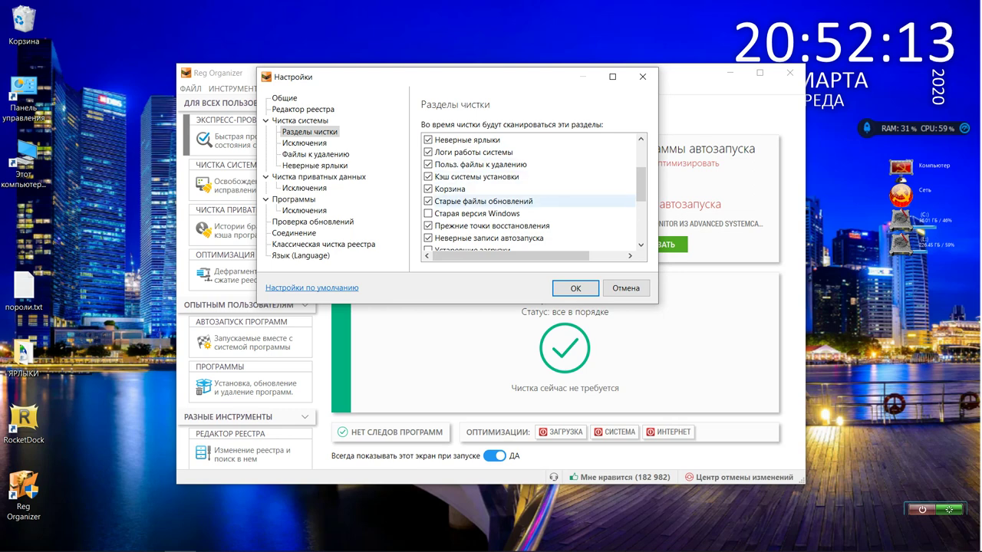
{"action": "left_click", "coordinate": [428, 201]}
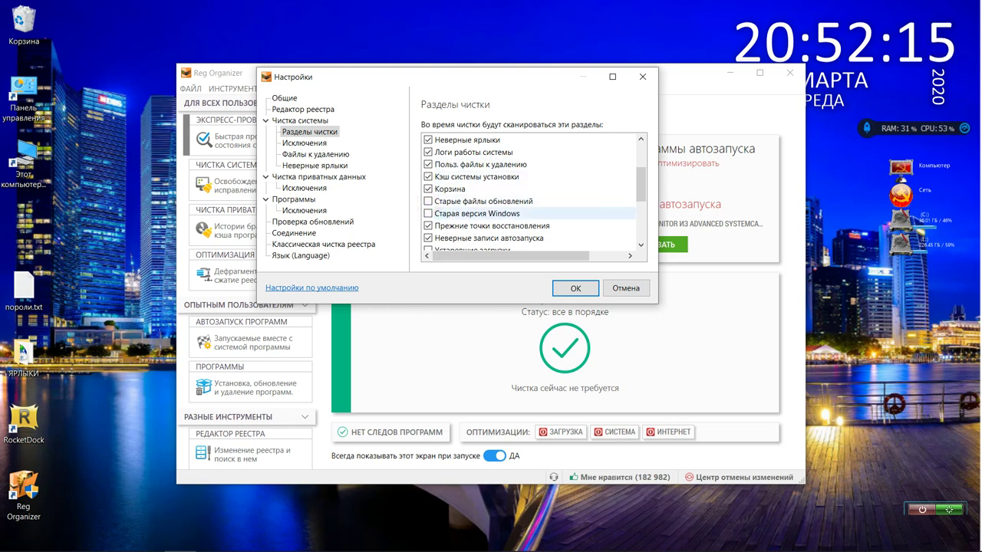
{"action": "scroll", "coordinate": [535, 191], "scroll_direction": "down", "scroll_amount": 1}
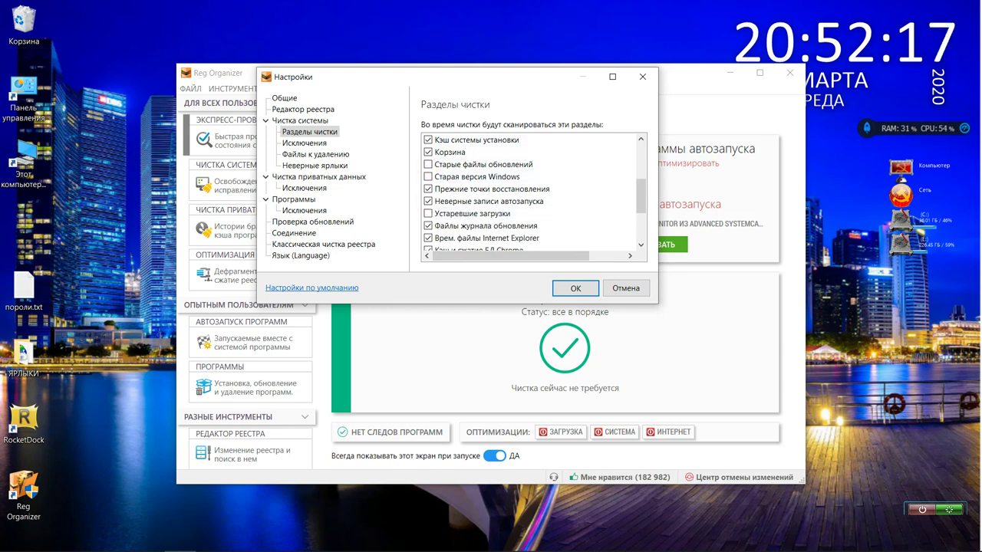
{"action": "scroll", "coordinate": [534, 213], "scroll_direction": "down", "scroll_amount": 2}
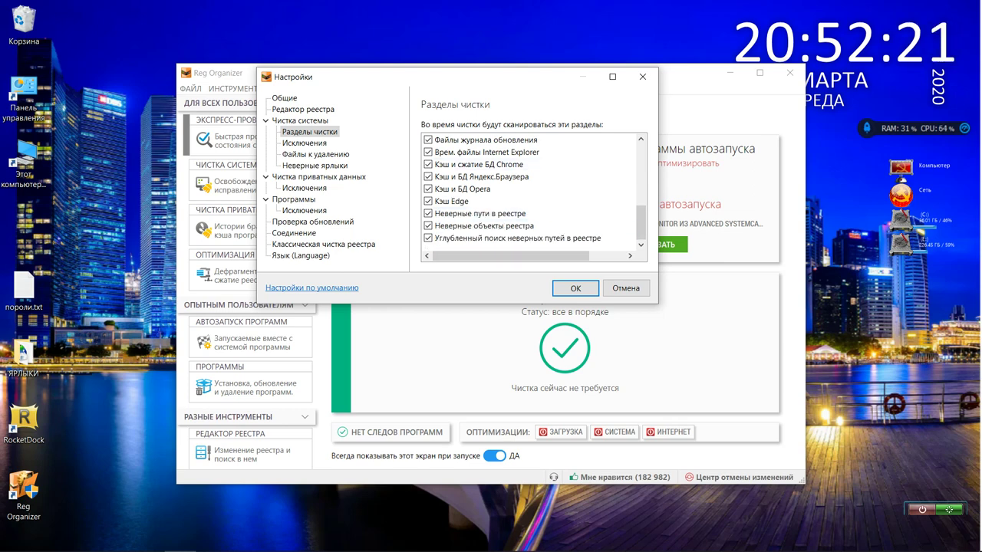
Examine the list of exclusions defined for system cleaning.
{"action": "left_click", "coordinate": [307, 143]}
{"action": "scroll", "coordinate": [529, 177], "scroll_direction": "down", "scroll_amount": 8}
{"action": "scroll", "coordinate": [529, 177], "scroll_direction": "down", "scroll_amount": 3}
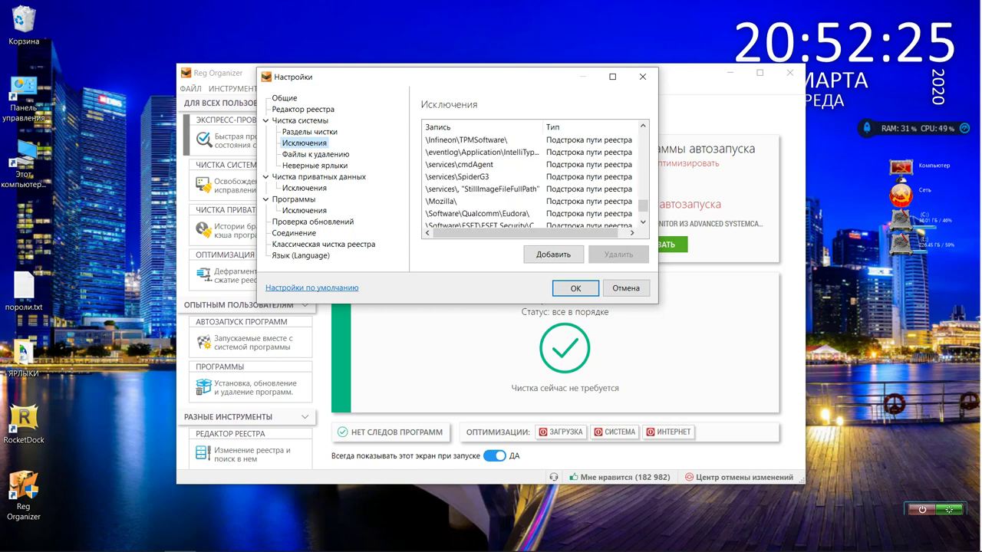
{"action": "scroll", "coordinate": [529, 176], "scroll_direction": "up", "scroll_amount": 6}
{"action": "scroll", "coordinate": [529, 177], "scroll_direction": "up", "scroll_amount": 8}
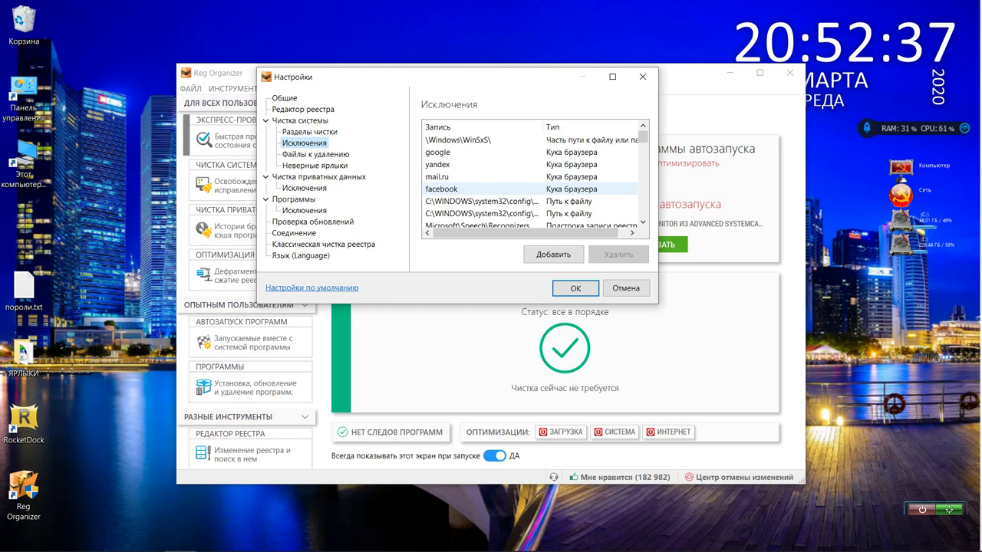
{"action": "scroll", "coordinate": [530, 189], "scroll_direction": "down", "scroll_amount": 3}
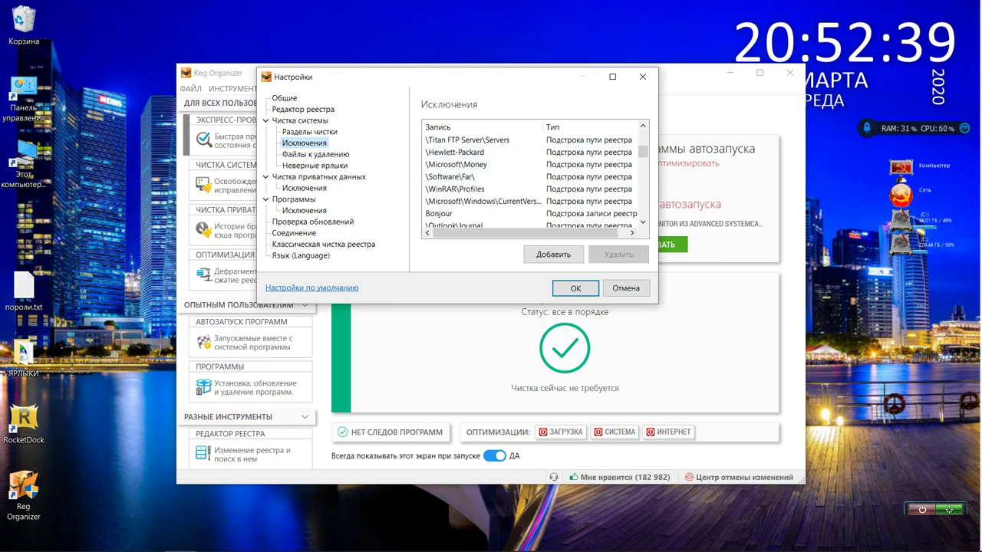
{"action": "scroll", "coordinate": [529, 189], "scroll_direction": "up", "scroll_amount": 3}
Examine the folders listed in the system cleaning settings under "Файлы к удалению".
{"action": "left_click", "coordinate": [337, 155]}
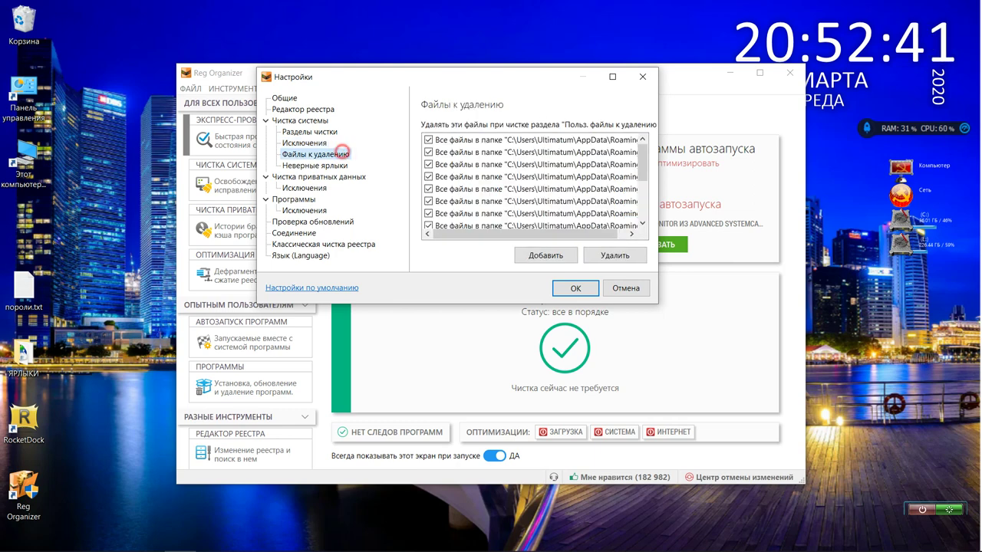
{"action": "scroll", "coordinate": [529, 184], "scroll_direction": "down", "scroll_amount": 3}
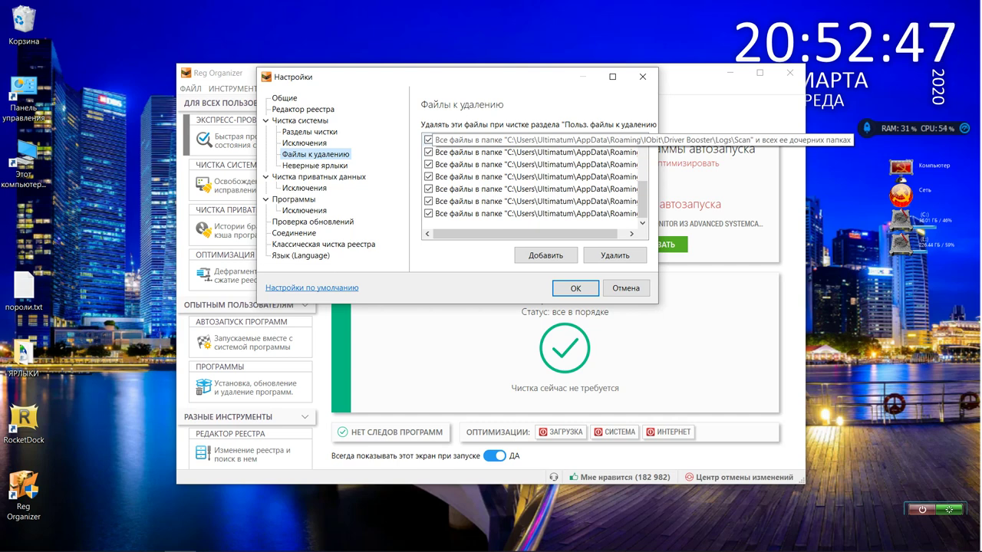
{"action": "scroll", "coordinate": [533, 183], "scroll_direction": "up", "scroll_amount": 1}
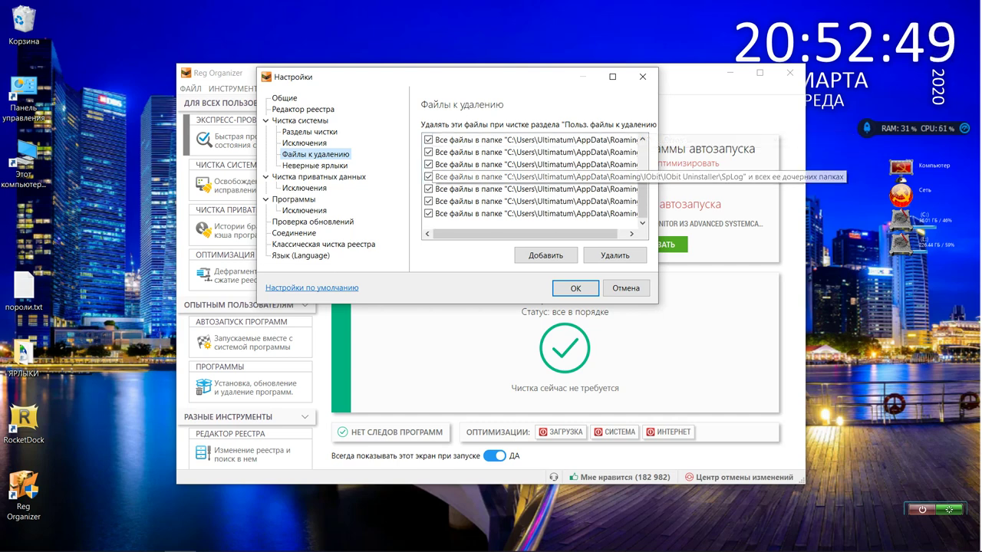
{"action": "scroll", "coordinate": [533, 213], "scroll_direction": "up", "scroll_amount": 2}
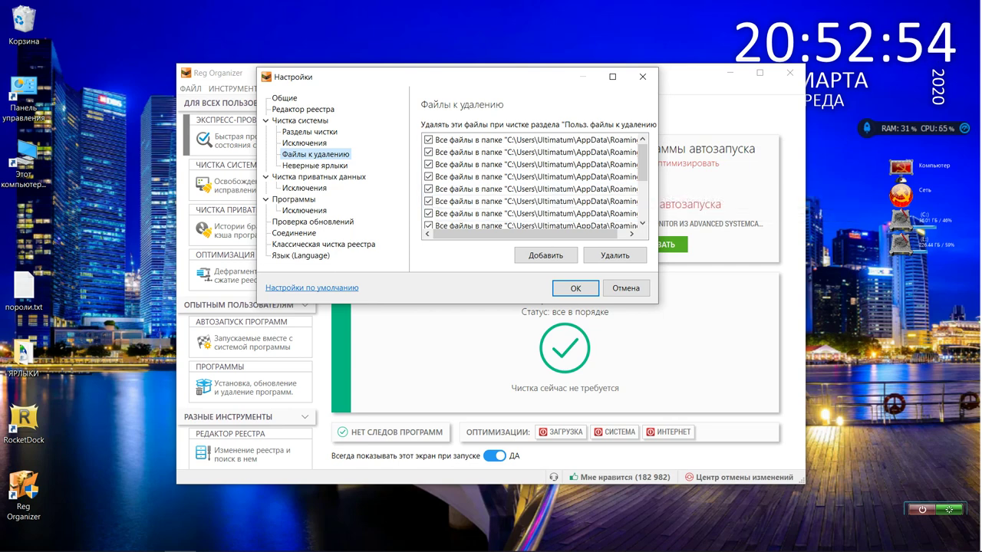
{"action": "mouse_move", "coordinate": [333, 8]}
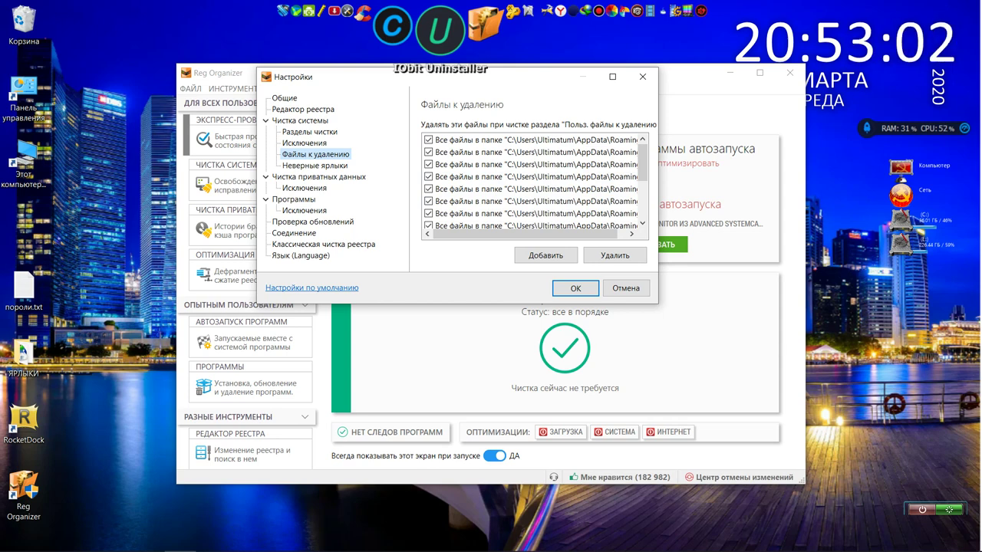
Set the handling of invalid shortcuts to "Исправлять, если возможно".
{"action": "left_click", "coordinate": [315, 165]}
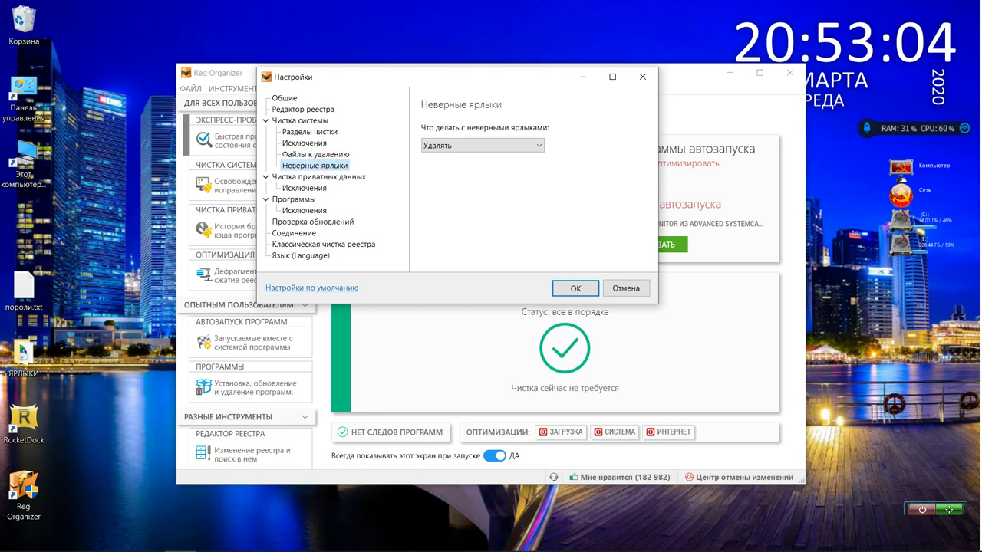
{"action": "left_click", "coordinate": [507, 145]}
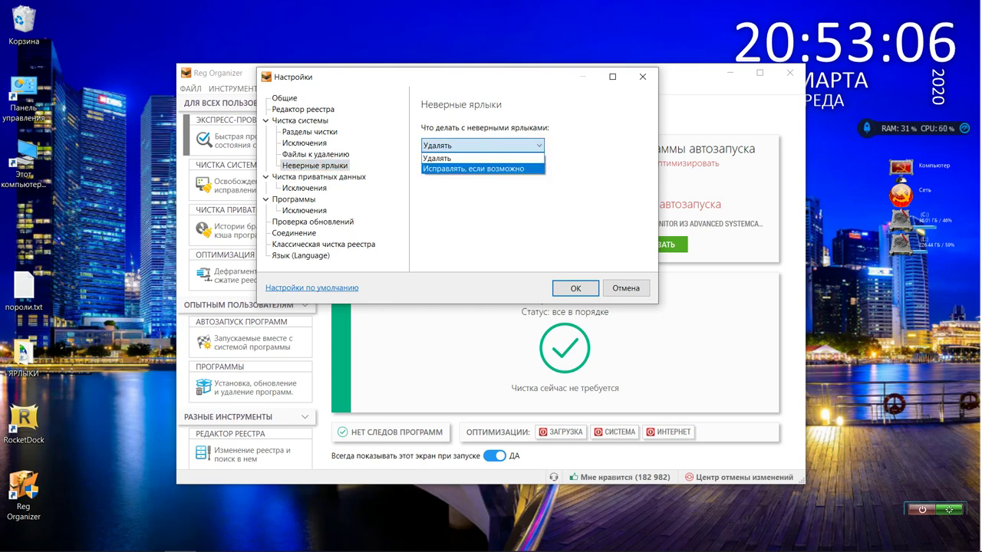
{"action": "left_click", "coordinate": [526, 170]}
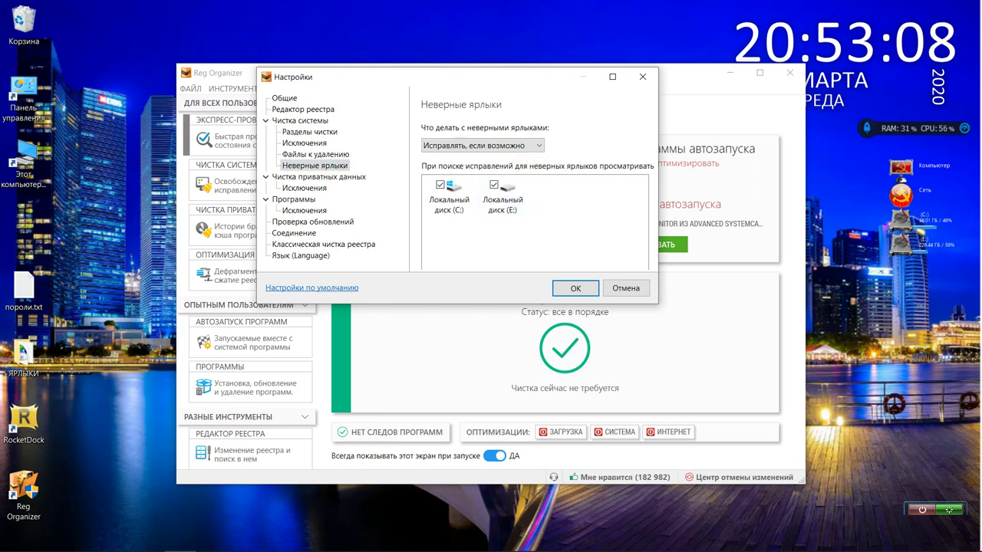
Examine the private data cleaning settings and the exclusions defined for private data cleaning and for programs.
{"action": "left_click", "coordinate": [349, 177]}
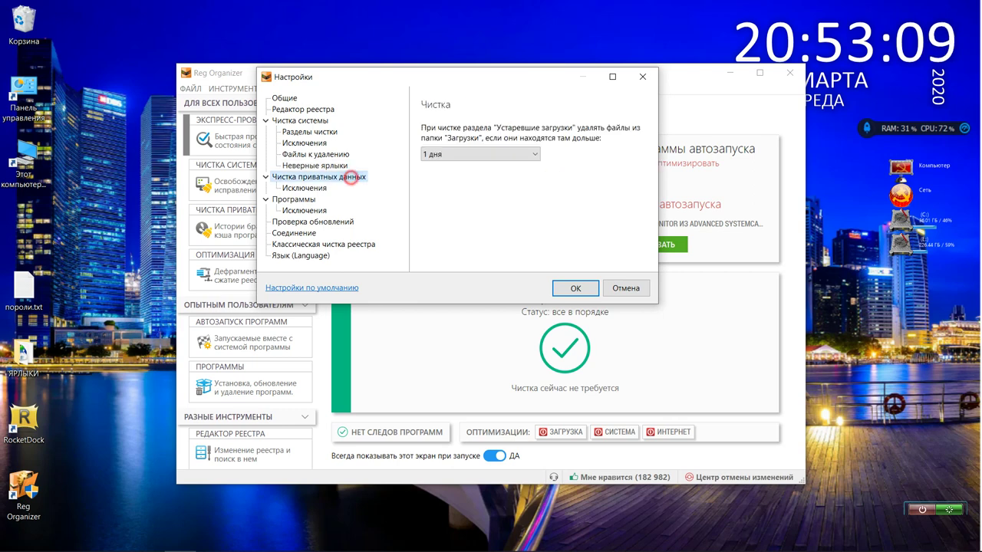
{"action": "left_click", "coordinate": [319, 188]}
{"action": "left_click", "coordinate": [319, 211]}
Configure update checking to report only important Reg Organizer updates and not to report beta versions.
{"action": "left_click", "coordinate": [322, 222]}
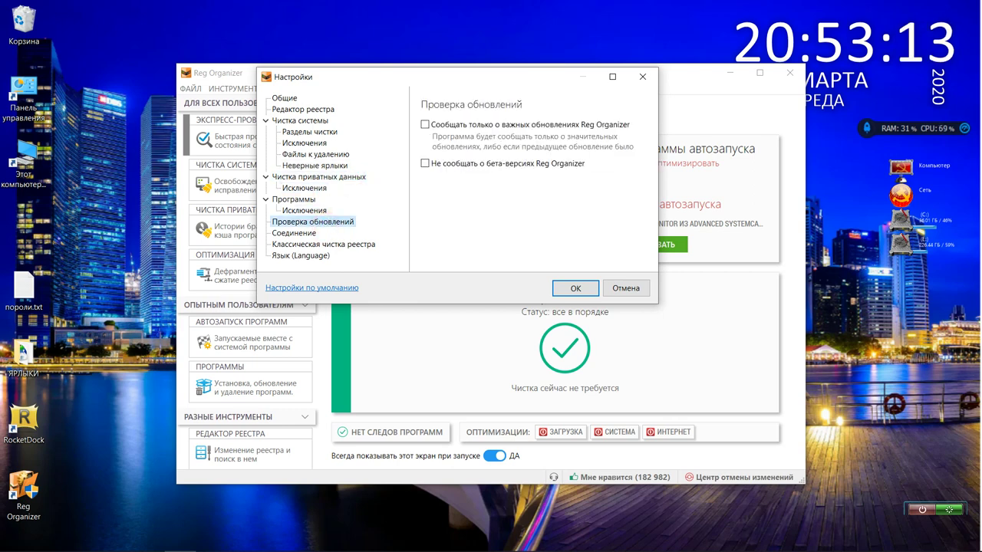
{"action": "left_click", "coordinate": [425, 163]}
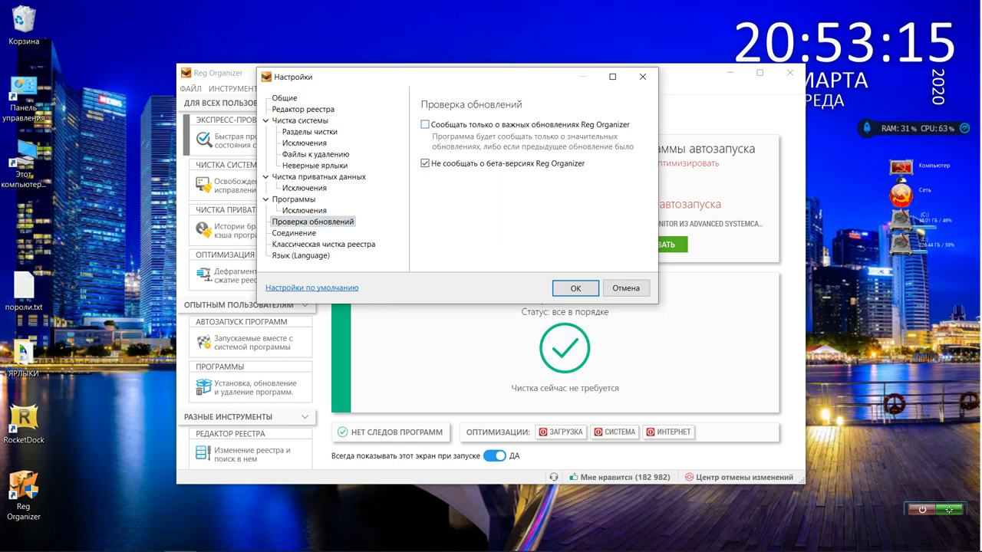
{"action": "left_click", "coordinate": [425, 125]}
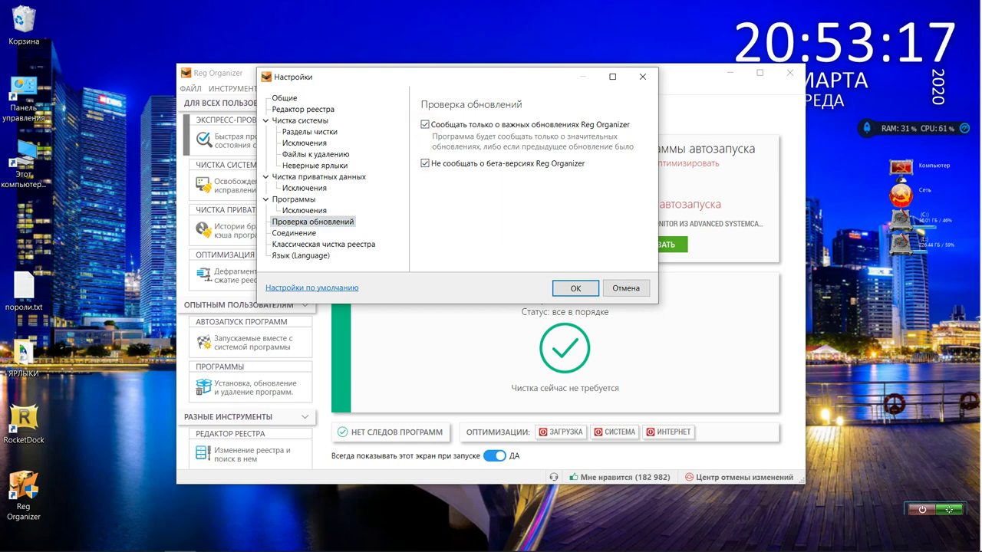
Enable the classic registry cleaning tool and review the registry sections included in its scan.
{"action": "left_click", "coordinate": [294, 233]}
{"action": "left_click", "coordinate": [323, 244]}
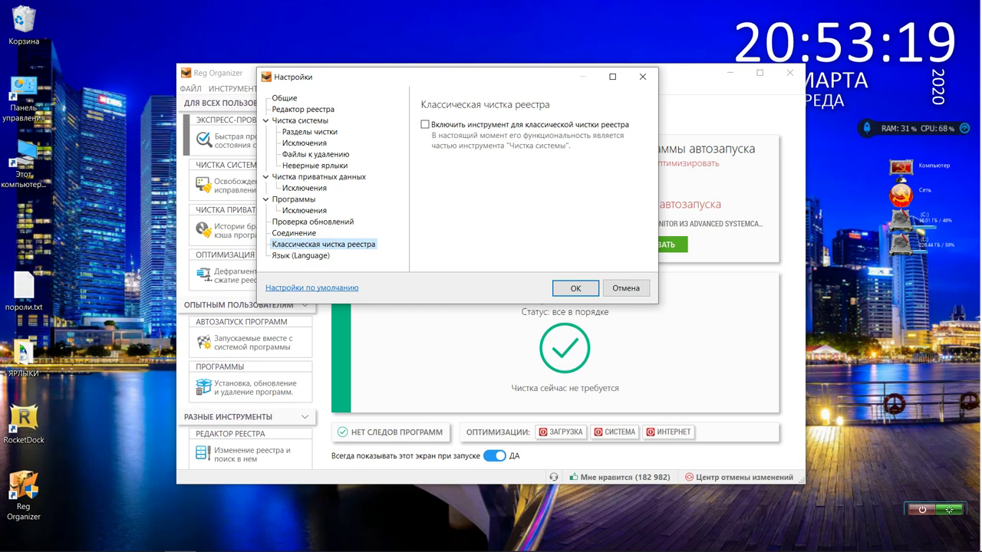
{"action": "left_click", "coordinate": [425, 124]}
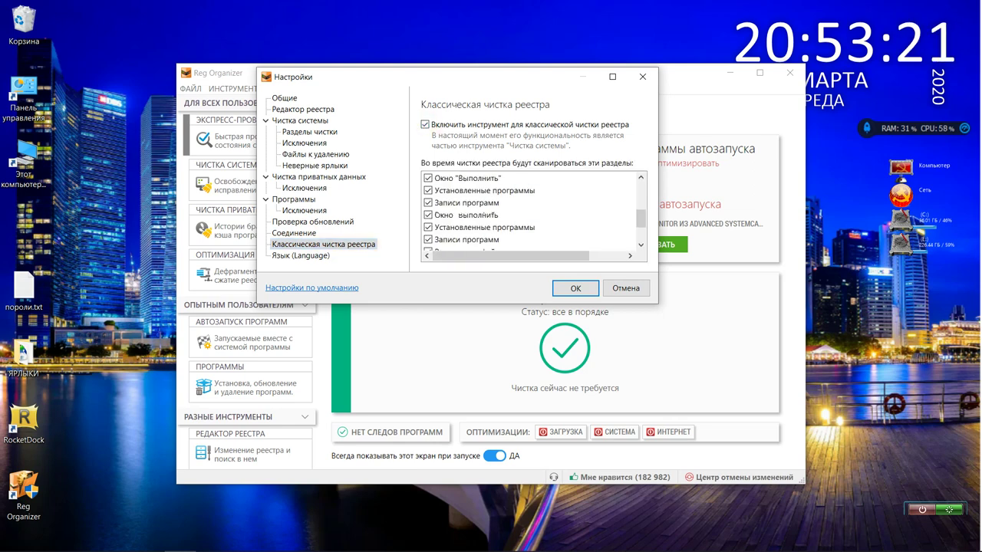
{"action": "scroll", "coordinate": [529, 211], "scroll_direction": "up", "scroll_amount": 5}
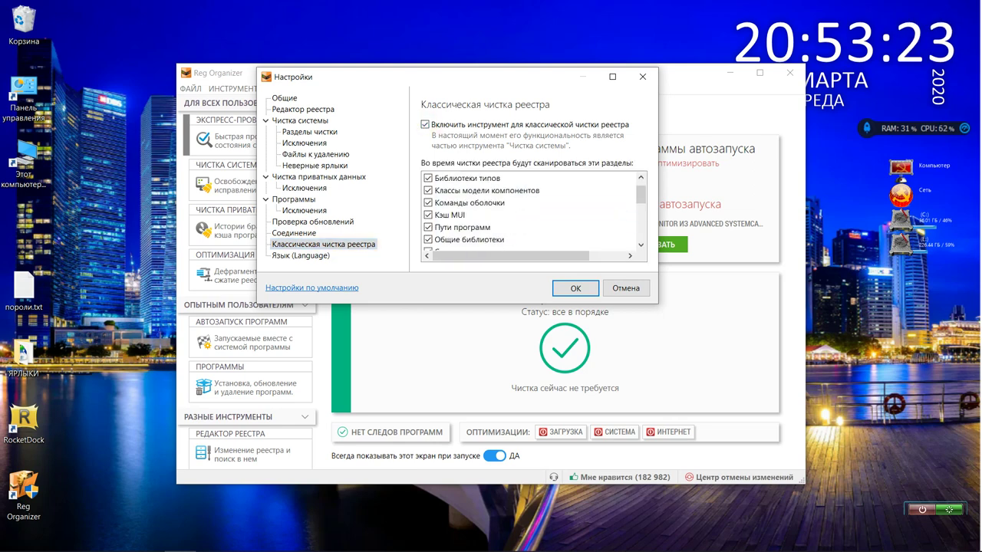
{"action": "scroll", "coordinate": [530, 223], "scroll_direction": "down", "scroll_amount": 5}
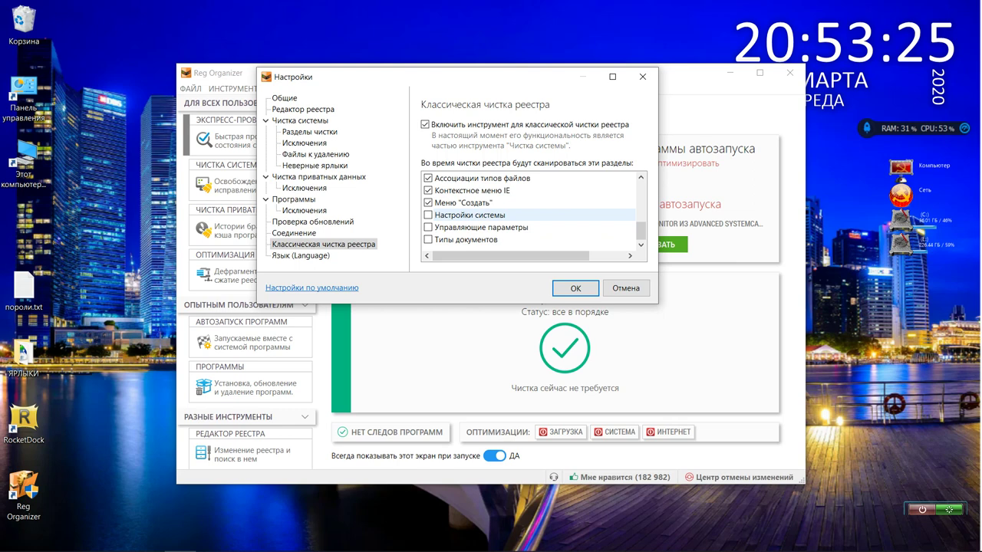
Check the available interface languages, keep Russian, and save the program settings.
{"action": "left_click", "coordinate": [301, 256]}
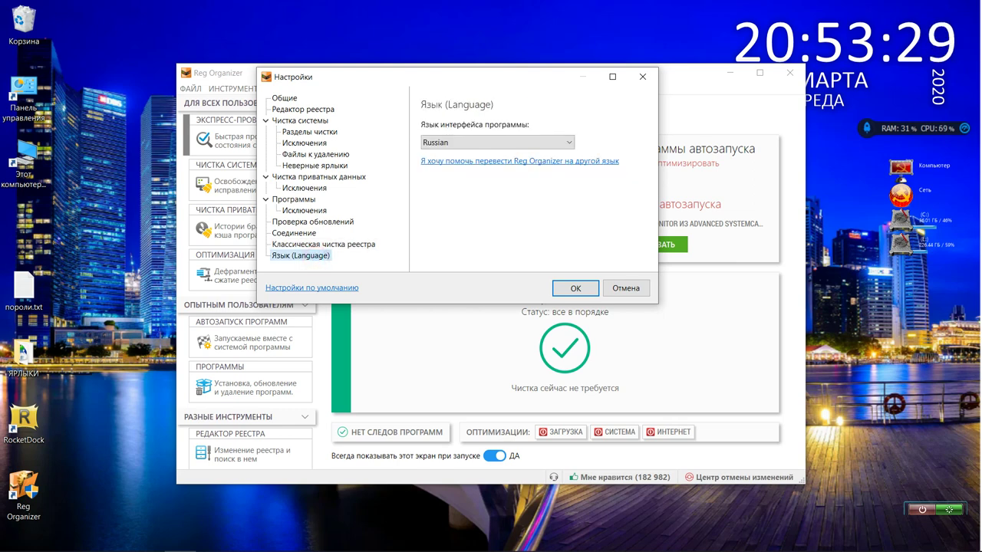
{"action": "left_click", "coordinate": [564, 142]}
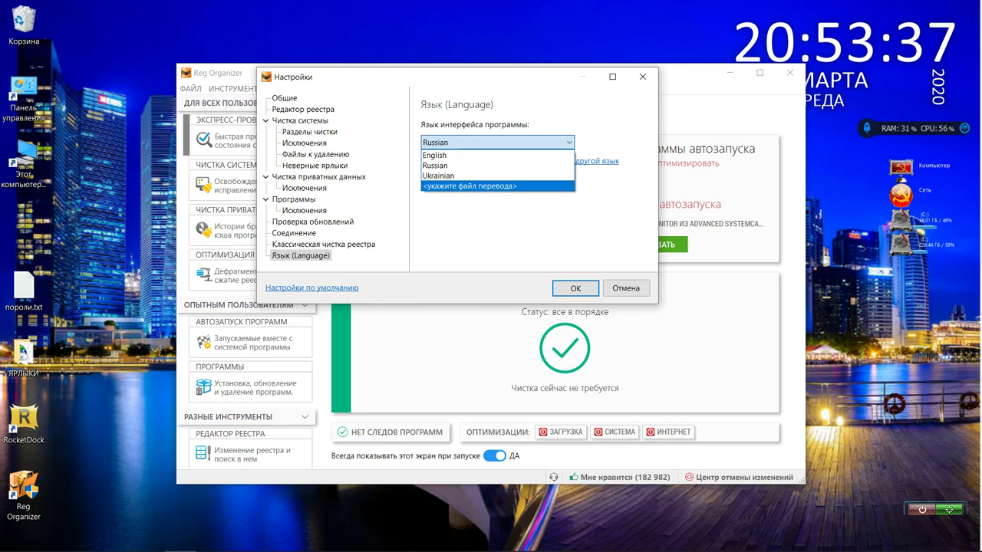
{"action": "key", "text": "Escape"}
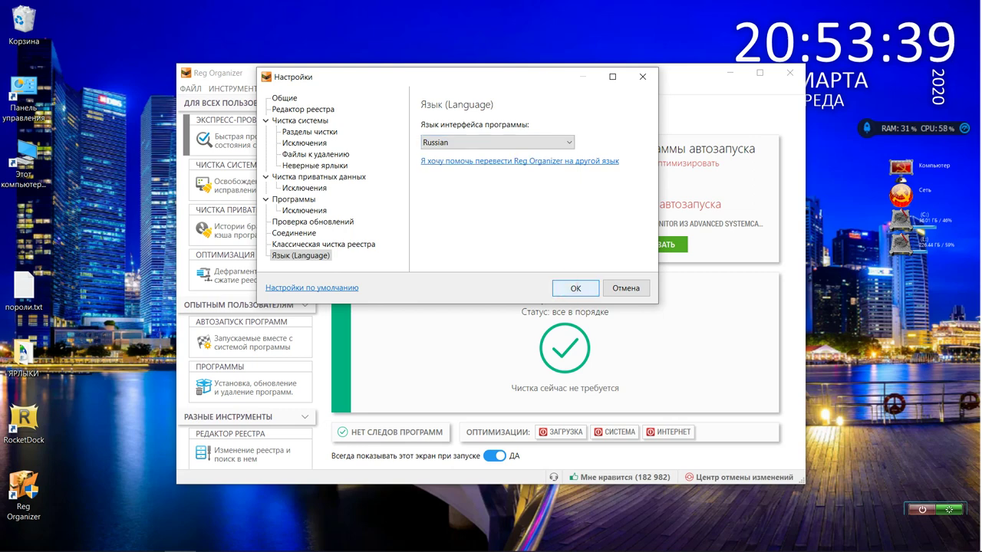
{"action": "key", "text": "Return"}
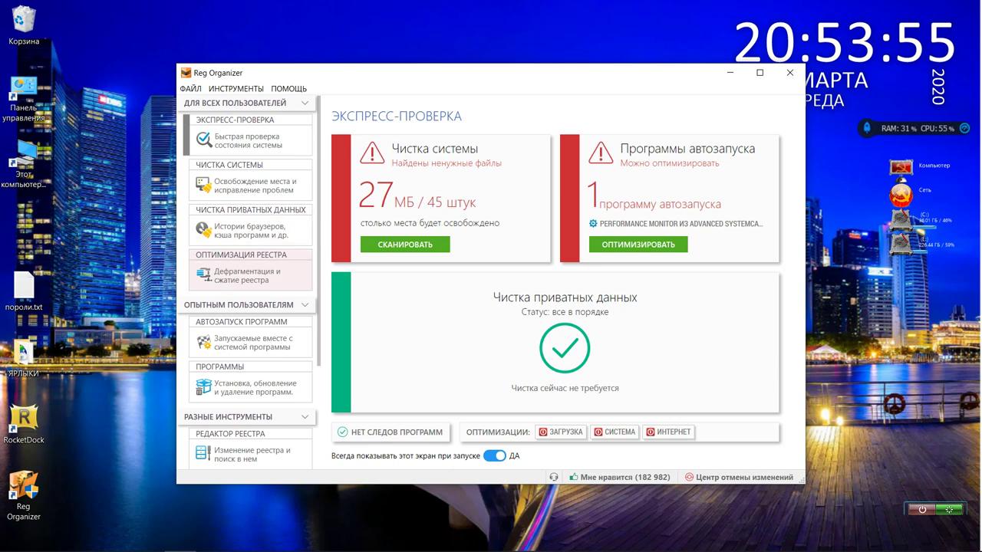
Examine the manually adjustable tweaks in "Тонкие настройки" across all items, system interaction, appearance and miscellaneous, and close the tool.
{"action": "scroll", "coordinate": [250, 268], "scroll_direction": "down", "scroll_amount": 3}
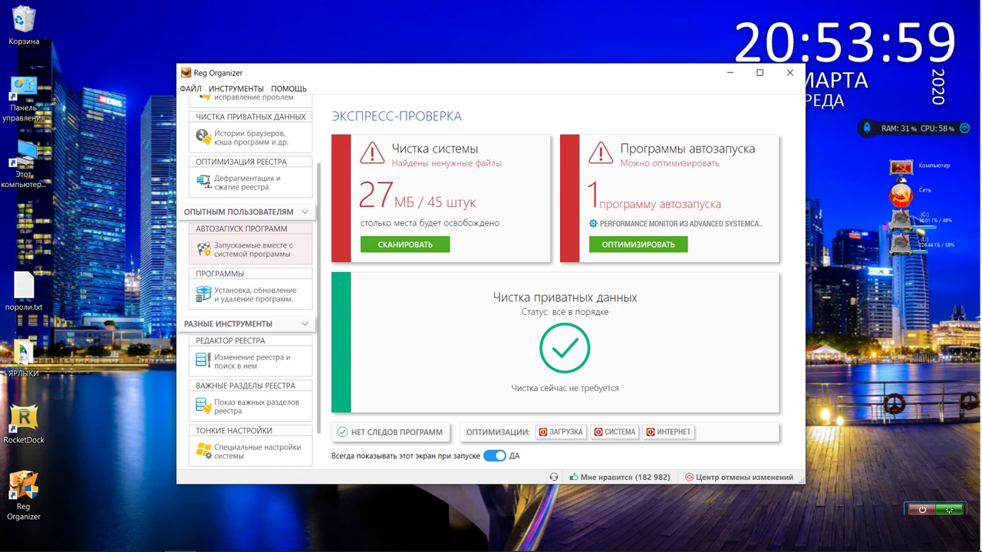
{"action": "scroll", "coordinate": [250, 246], "scroll_direction": "down", "scroll_amount": 1}
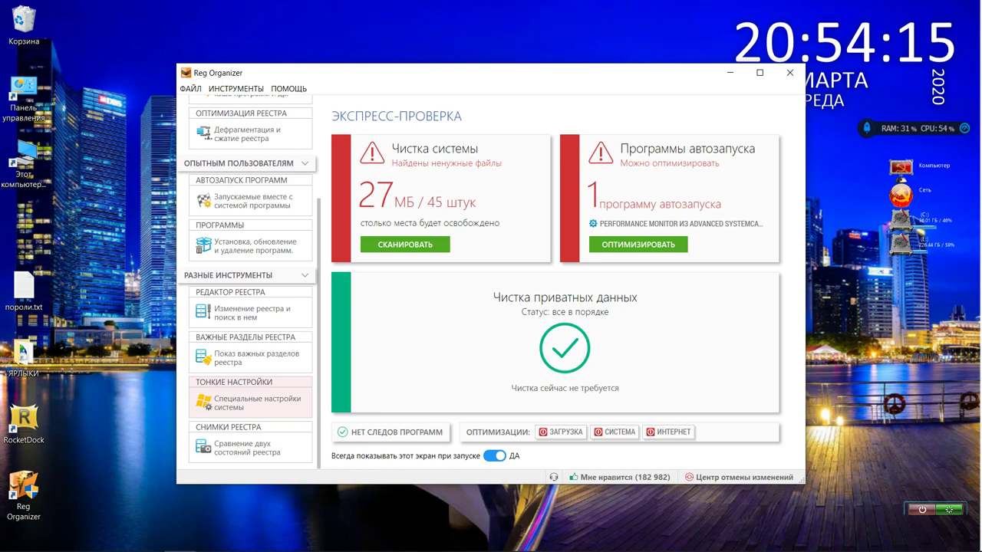
{"action": "left_click", "coordinate": [284, 392]}
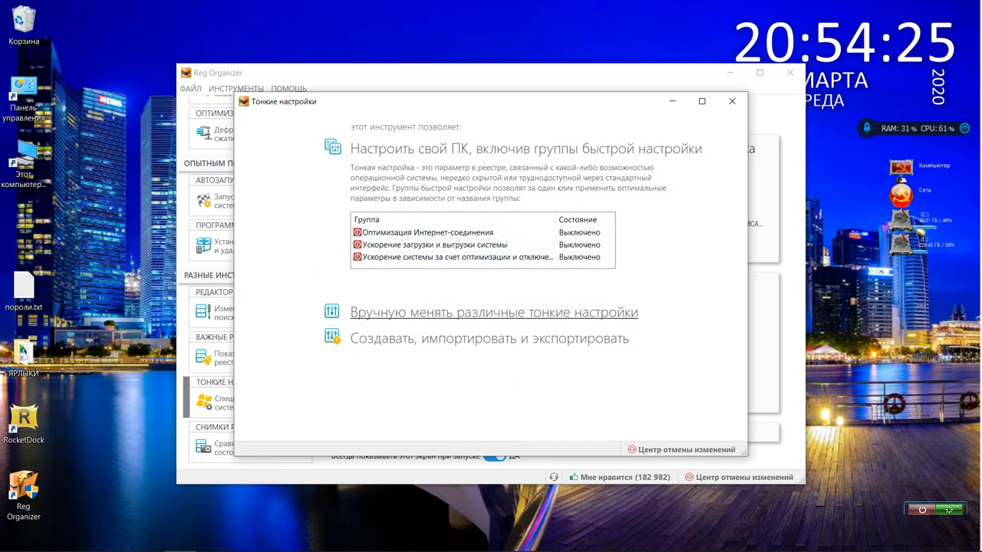
{"action": "left_click", "coordinate": [470, 311]}
{"action": "scroll", "coordinate": [470, 313], "scroll_direction": "down", "scroll_amount": 8}
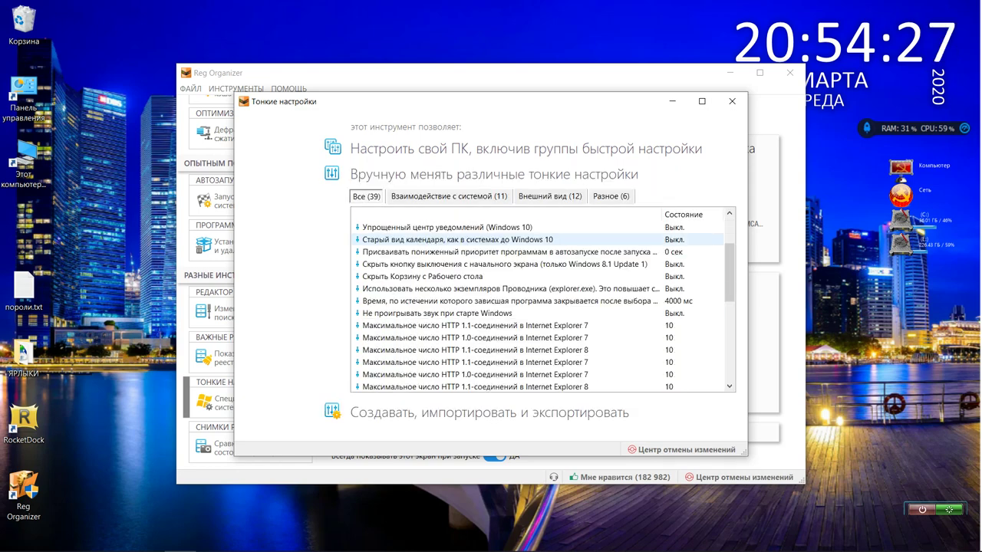
{"action": "left_click", "coordinate": [449, 196]}
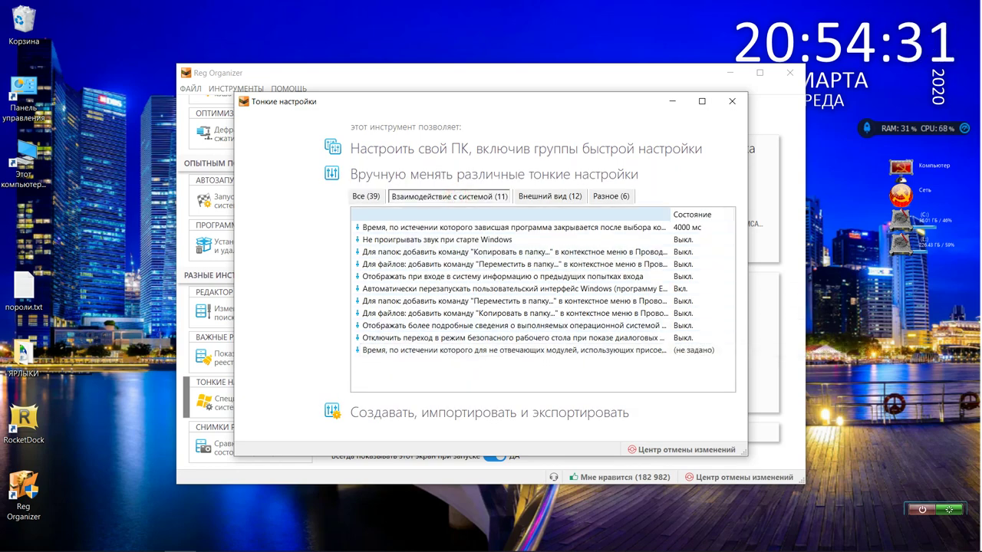
{"action": "left_click", "coordinate": [366, 196]}
{"action": "scroll", "coordinate": [470, 276], "scroll_direction": "down", "scroll_amount": 4}
{"action": "scroll", "coordinate": [469, 276], "scroll_direction": "down", "scroll_amount": 5}
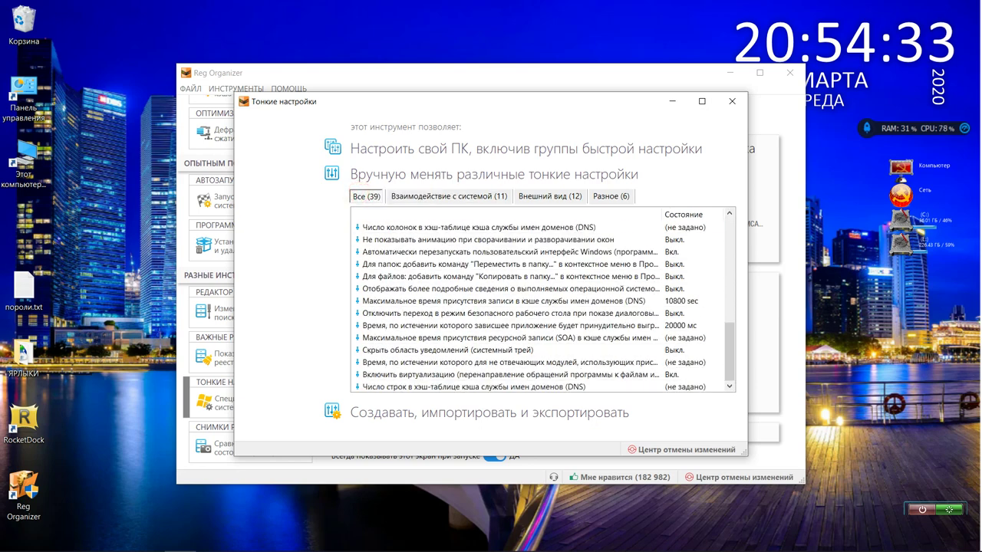
{"action": "left_click", "coordinate": [549, 196]}
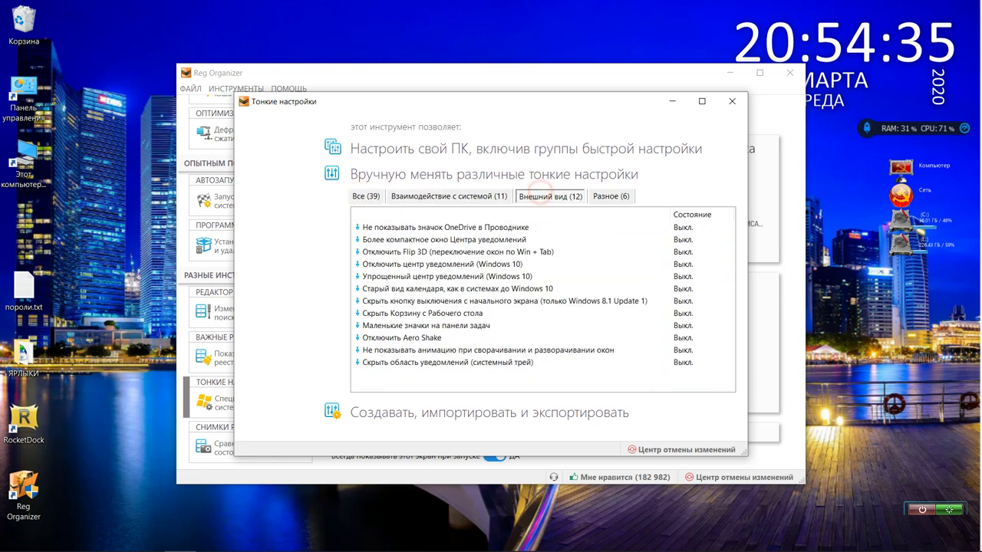
{"action": "left_click", "coordinate": [610, 197]}
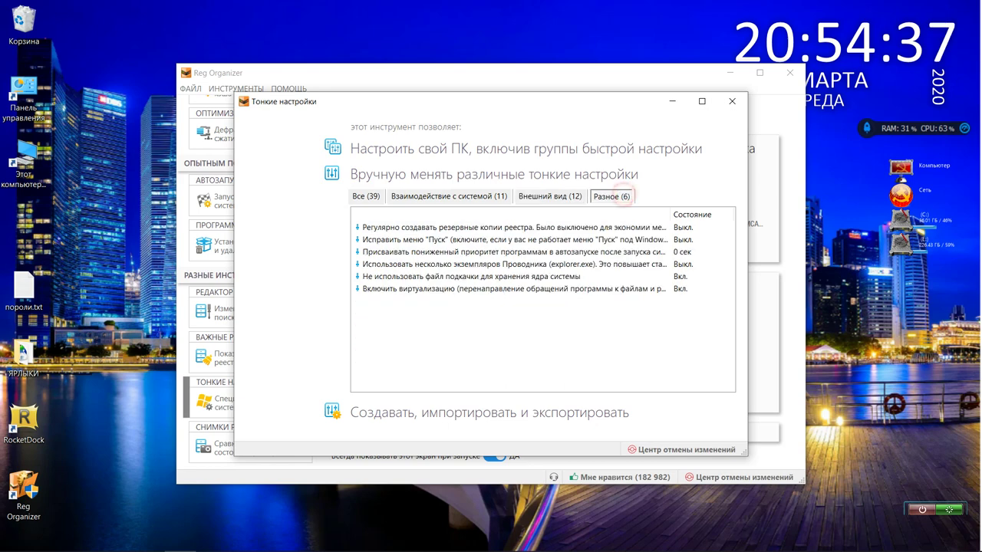
{"action": "left_click", "coordinate": [732, 101]}
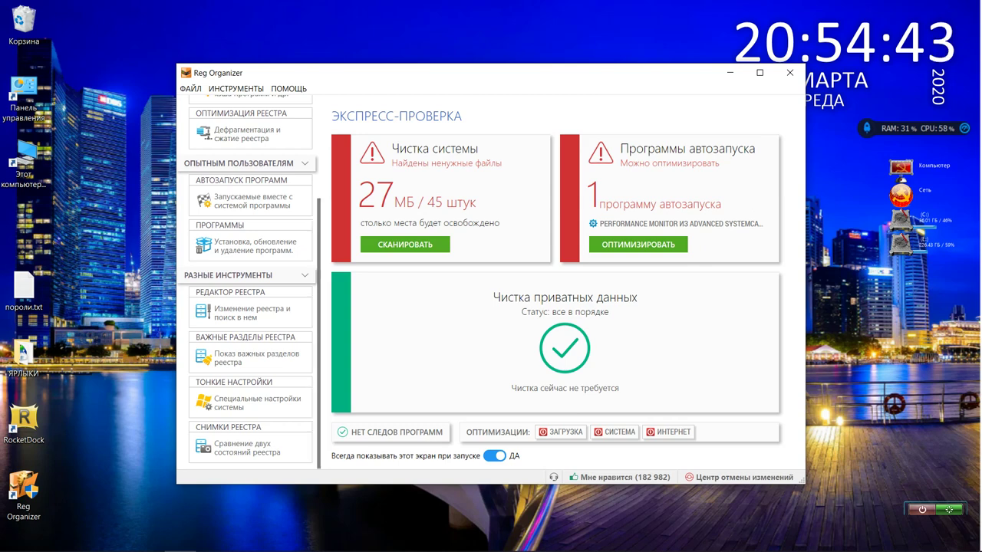
Review the main startup programs and view the details of AAct x86 and Punto Switcher.
{"action": "left_click", "coordinate": [280, 205]}
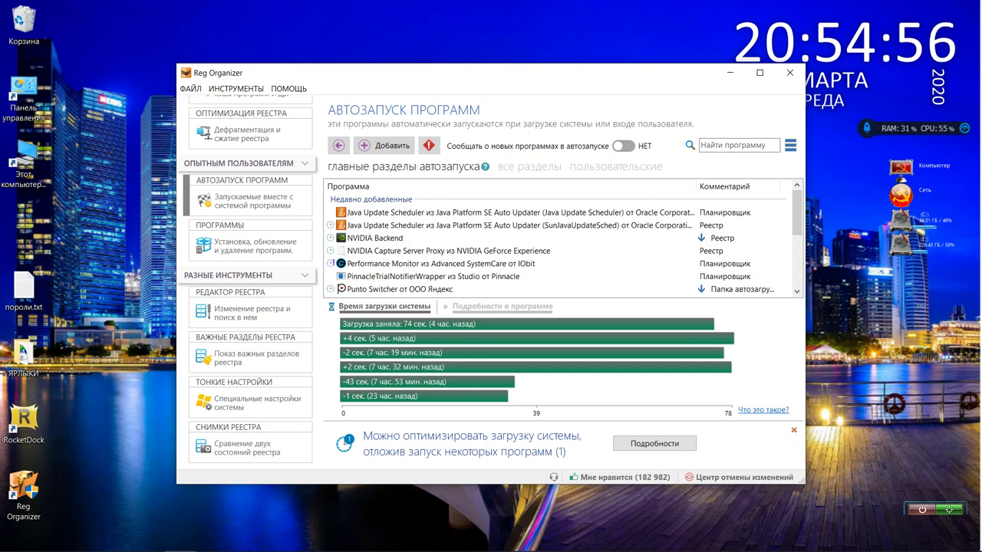
{"action": "scroll", "coordinate": [564, 242], "scroll_direction": "down", "scroll_amount": 5}
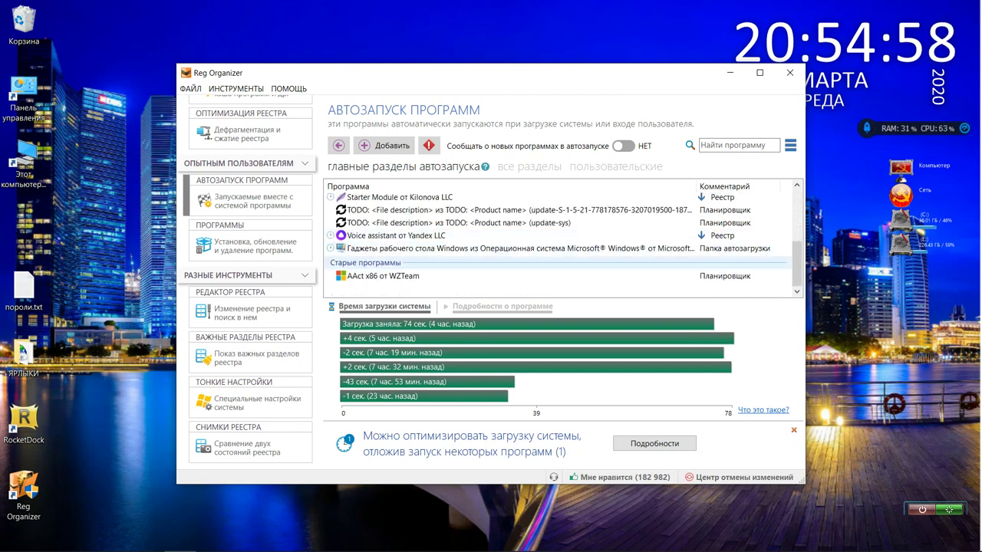
{"action": "left_click", "coordinate": [383, 276]}
{"action": "scroll", "coordinate": [461, 246], "scroll_direction": "up", "scroll_amount": 5}
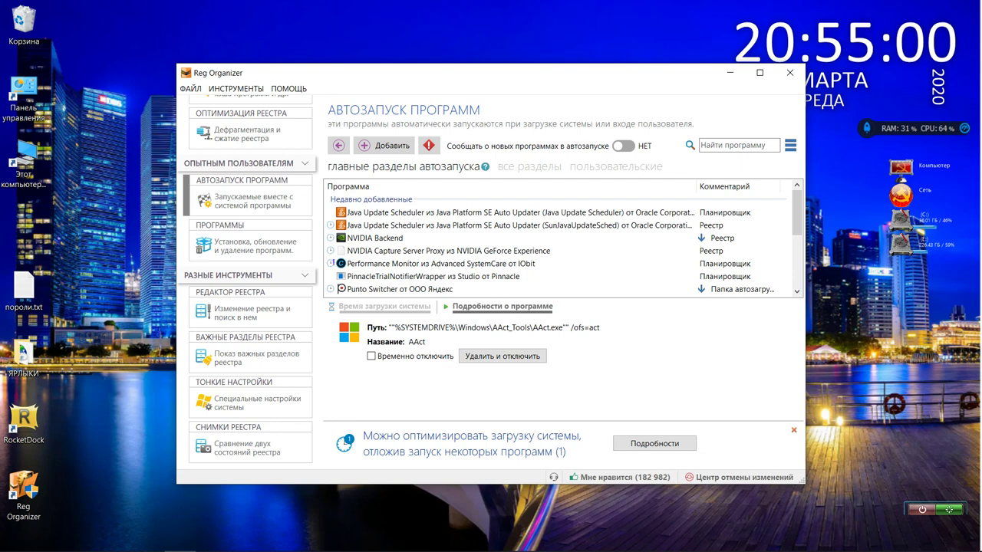
{"action": "left_click", "coordinate": [406, 288]}
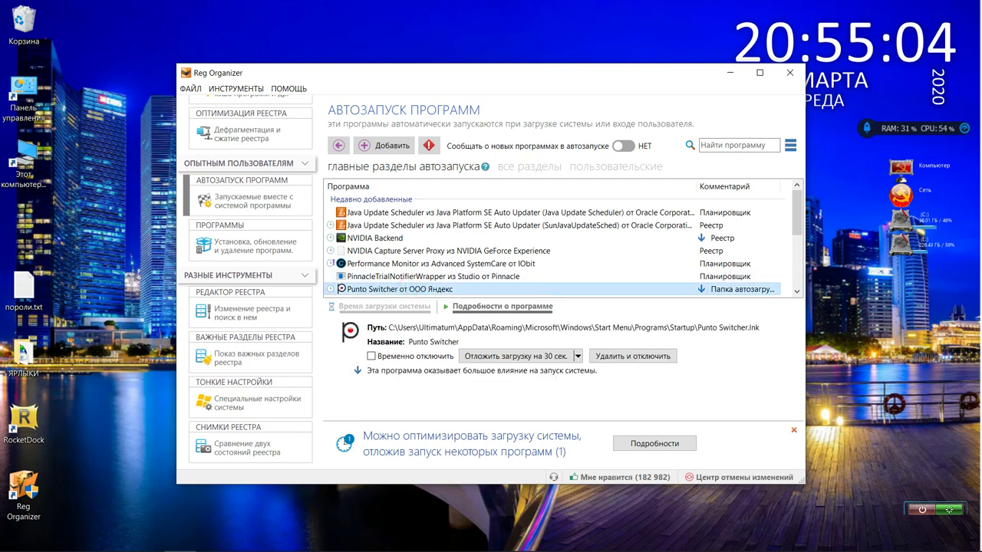
Examine the startup entries across all sections, including drivers, services and scheduled tasks.
{"action": "left_click", "coordinate": [507, 170]}
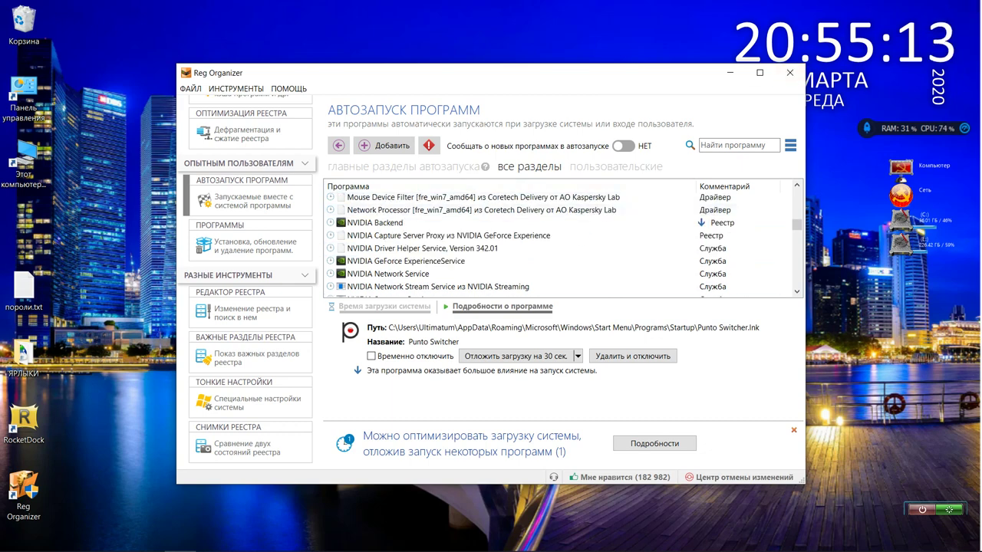
{"action": "scroll", "coordinate": [552, 238], "scroll_direction": "down", "scroll_amount": 1}
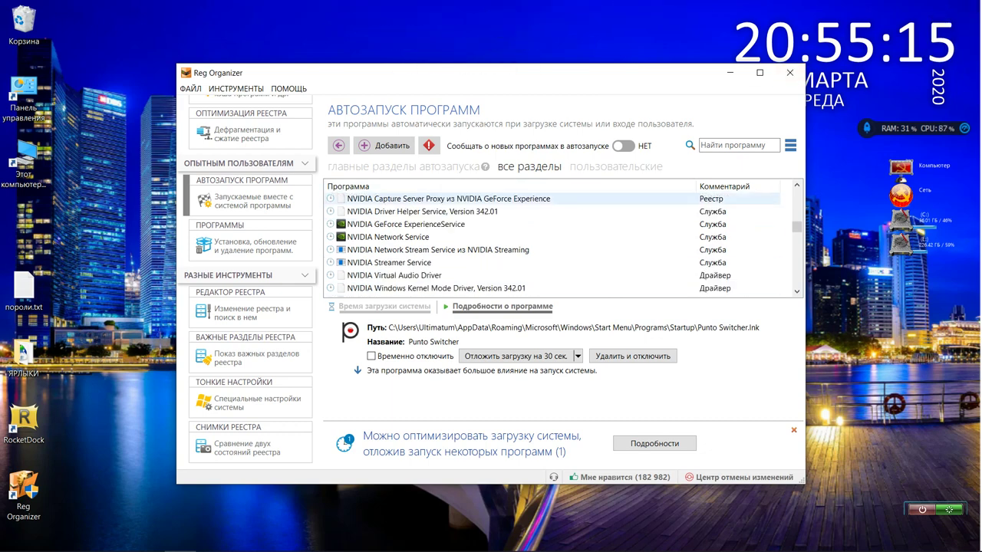
{"action": "scroll", "coordinate": [553, 238], "scroll_direction": "down", "scroll_amount": 4}
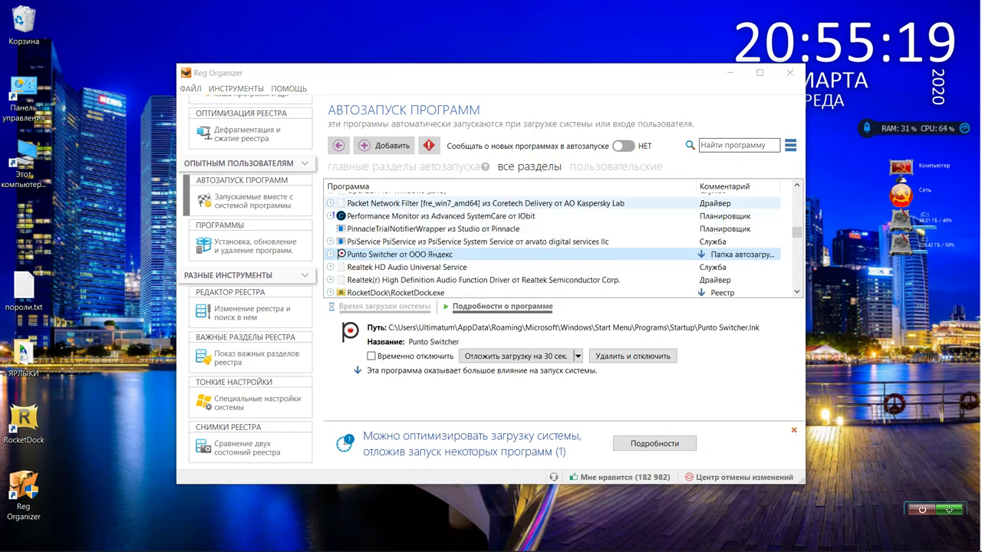
{"action": "scroll", "coordinate": [553, 238], "scroll_direction": "down", "scroll_amount": 2}
{"action": "scroll", "coordinate": [560, 241], "scroll_direction": "down", "scroll_amount": 5}
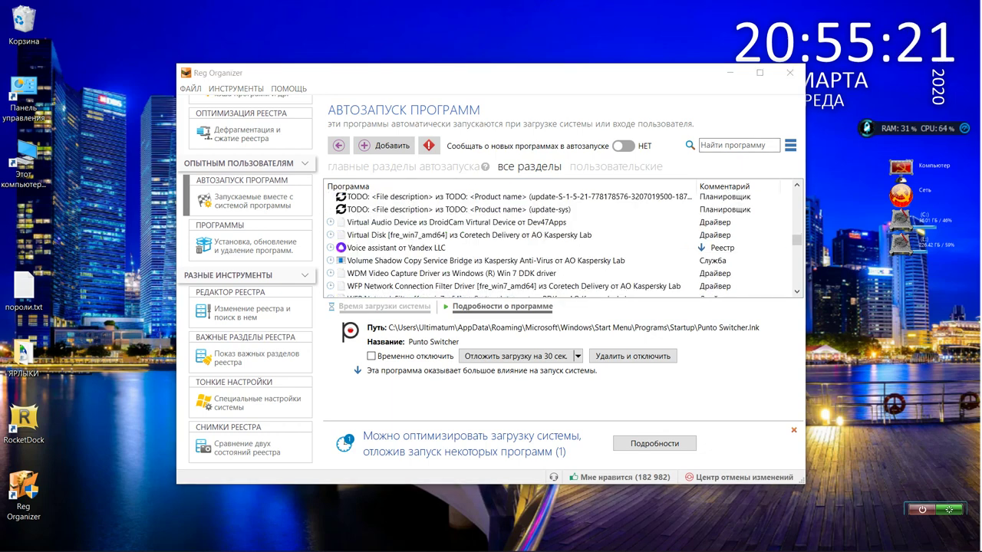
{"action": "scroll", "coordinate": [560, 241], "scroll_direction": "down", "scroll_amount": 6}
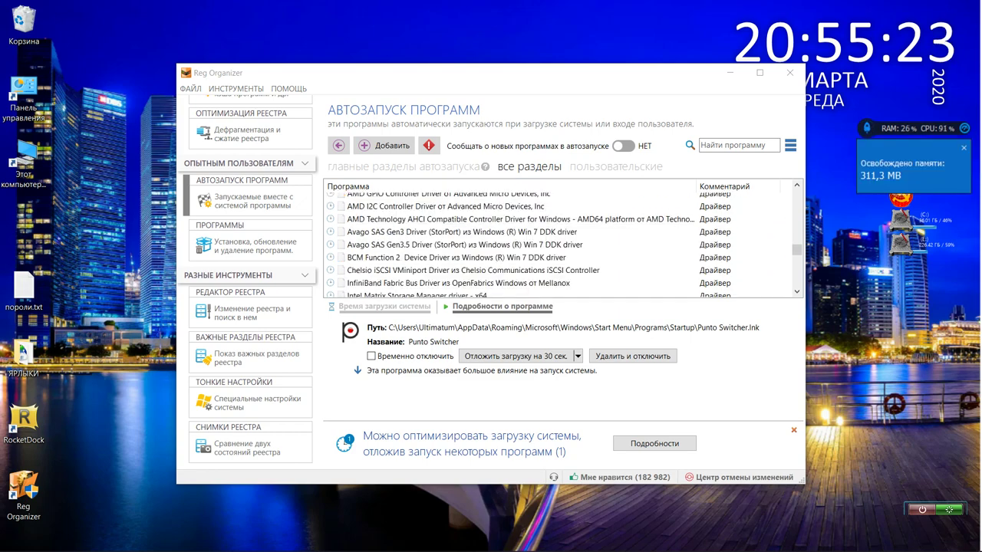
{"action": "scroll", "coordinate": [560, 242], "scroll_direction": "down", "scroll_amount": 6}
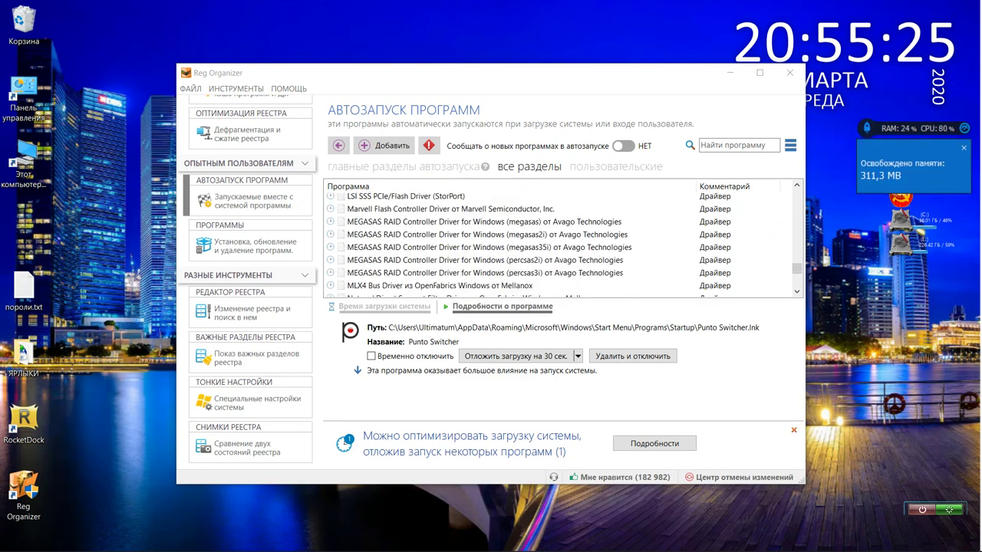
{"action": "scroll", "coordinate": [560, 242], "scroll_direction": "down", "scroll_amount": 4}
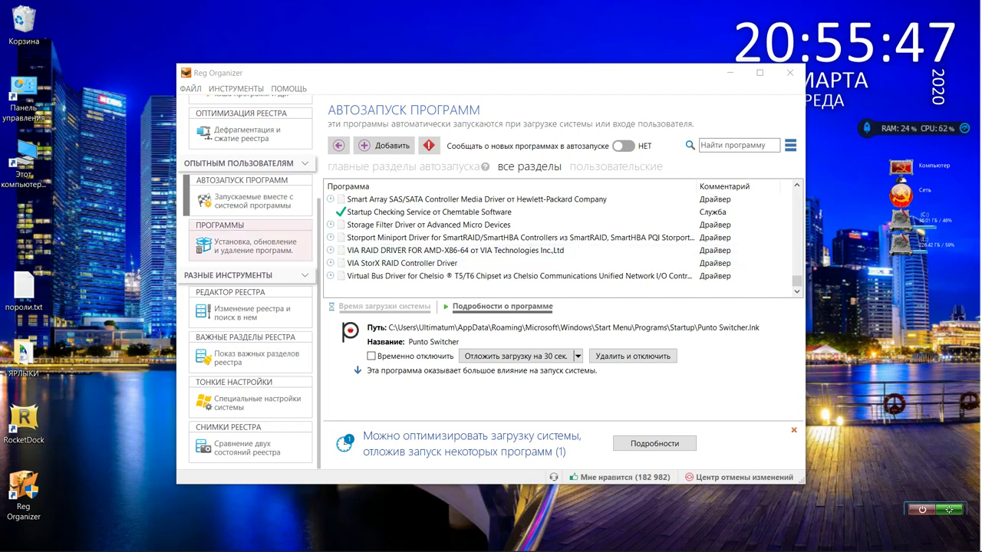
Review the list of installed programs in "Программы" as far as FastStone Image Viewer 7.4.
{"action": "left_click", "coordinate": [281, 247]}
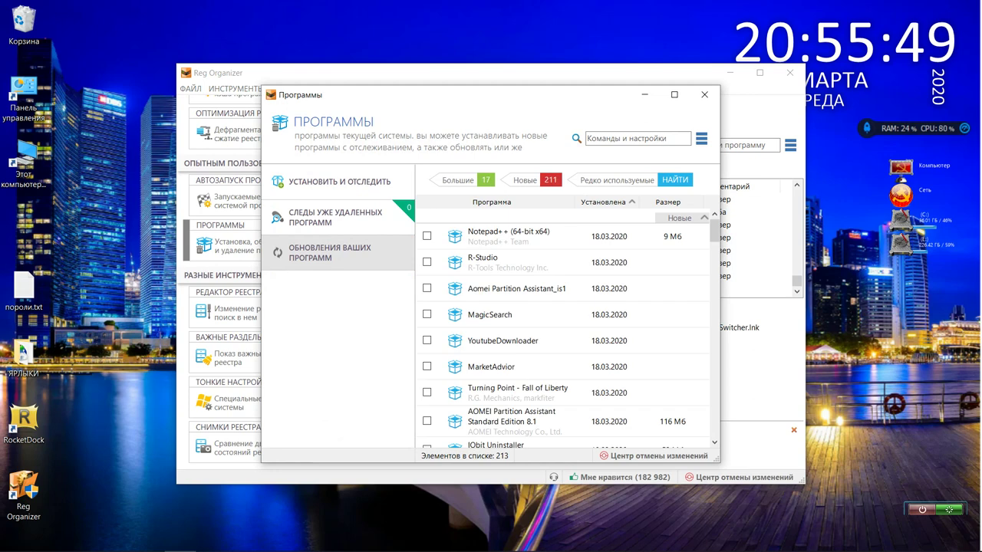
{"action": "scroll", "coordinate": [568, 330], "scroll_direction": "down", "scroll_amount": 2}
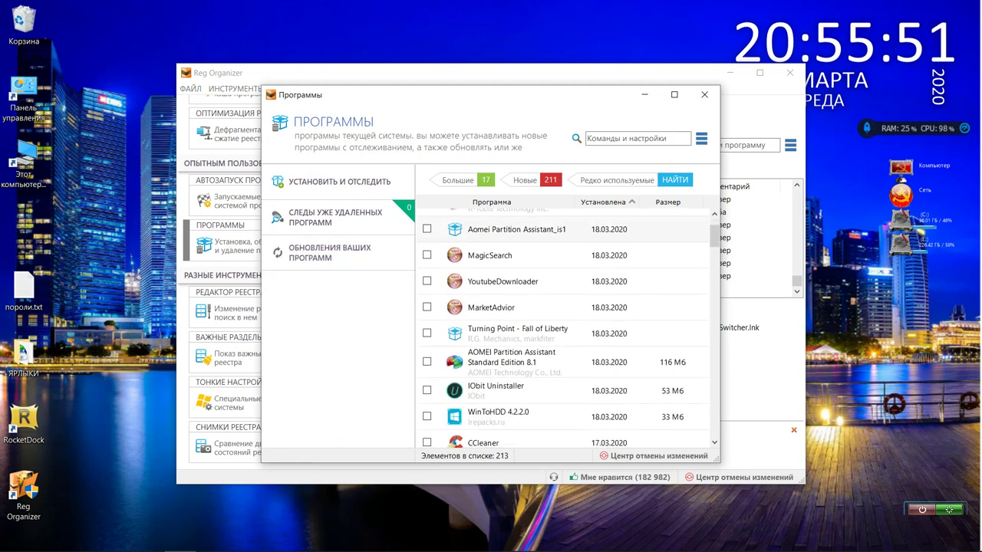
{"action": "scroll", "coordinate": [567, 329], "scroll_direction": "down", "scroll_amount": 10}
{"action": "scroll", "coordinate": [568, 330], "scroll_direction": "down", "scroll_amount": 10}
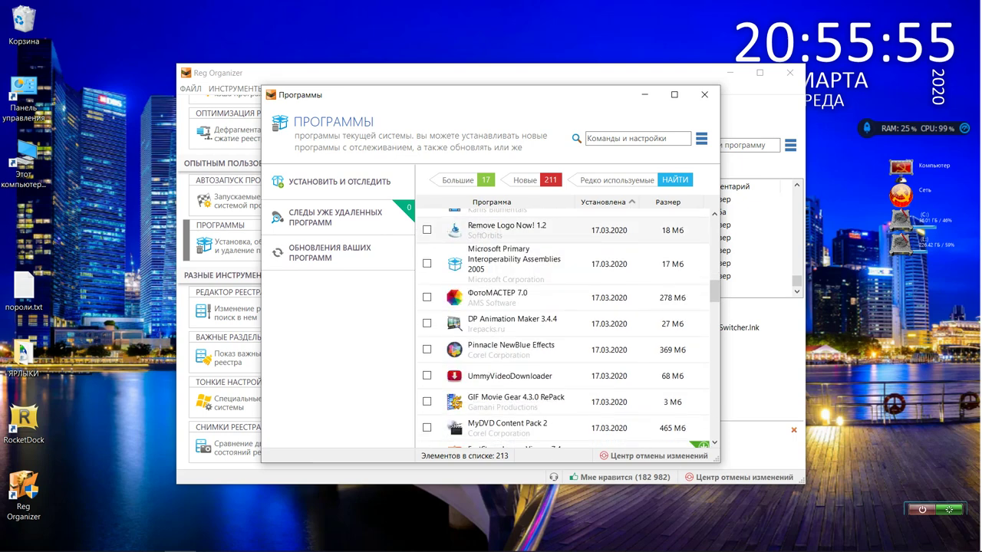
{"action": "scroll", "coordinate": [567, 330], "scroll_direction": "down", "scroll_amount": 2}
{"action": "scroll", "coordinate": [568, 330], "scroll_direction": "down", "scroll_amount": 3}
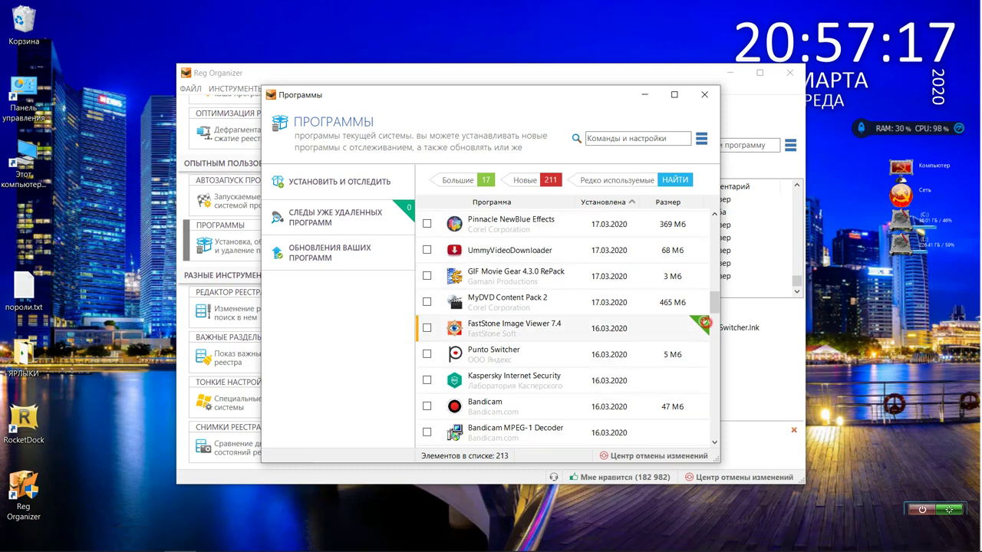
View the details of FastStone Image Viewer 7.4 and try to update it to version 7.5, dismissing the licence prompts.
{"action": "left_click", "coordinate": [514, 328]}
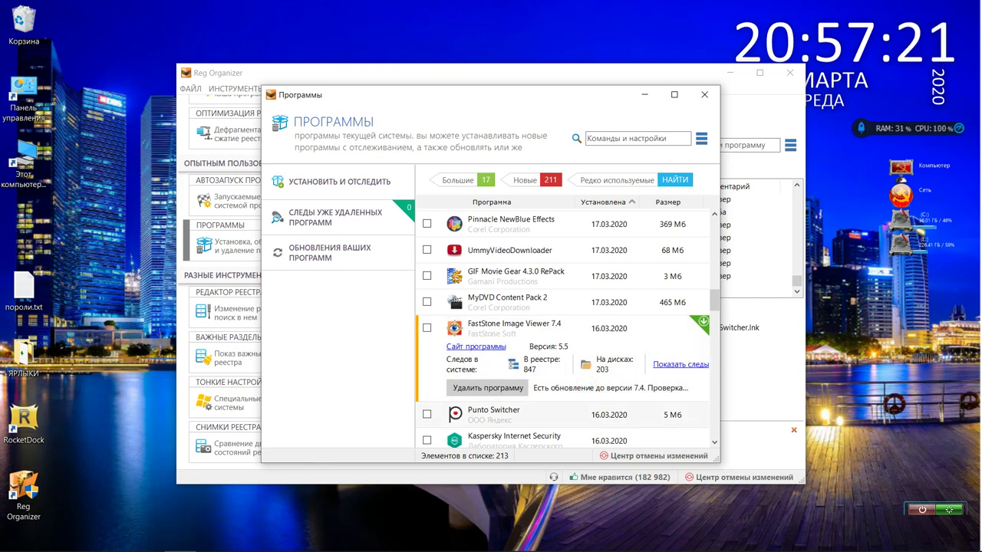
{"action": "scroll", "coordinate": [563, 328], "scroll_direction": "down", "scroll_amount": 6}
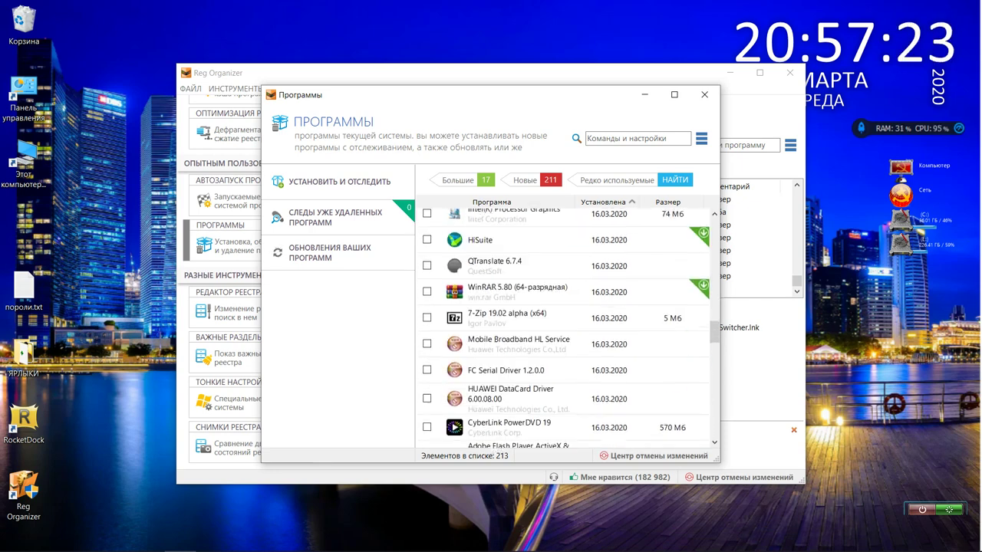
{"action": "scroll", "coordinate": [564, 328], "scroll_direction": "up", "scroll_amount": 5}
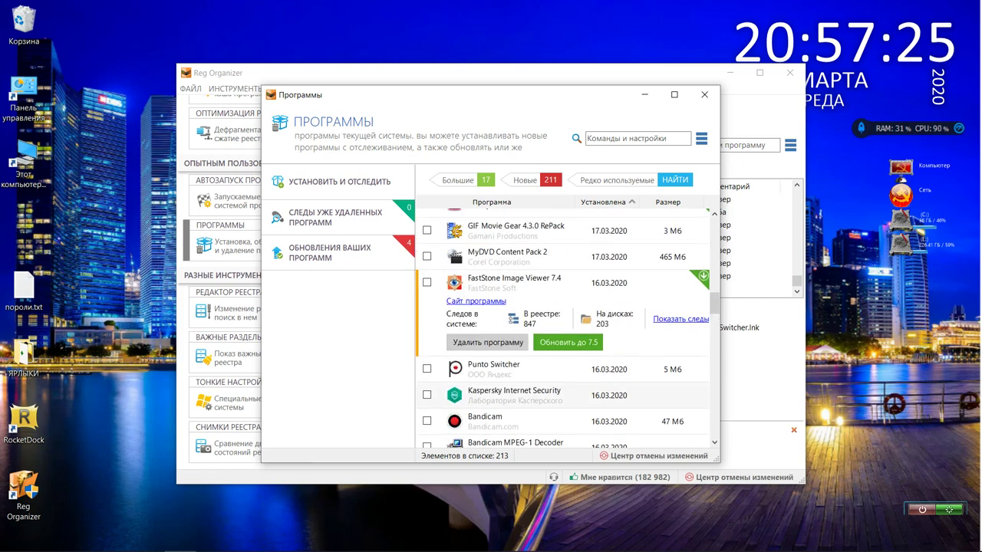
{"action": "scroll", "coordinate": [564, 329], "scroll_direction": "up", "scroll_amount": 1}
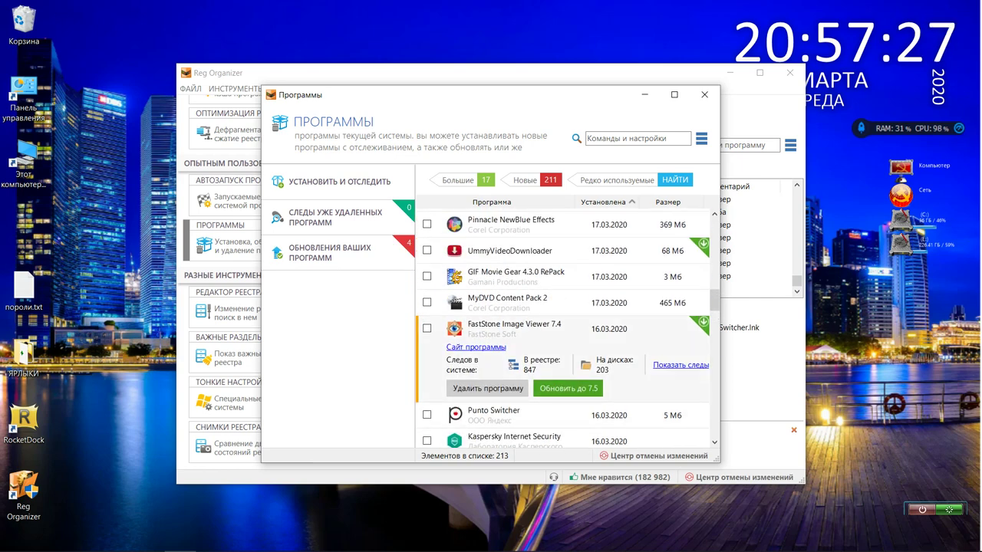
{"action": "left_click", "coordinate": [586, 391]}
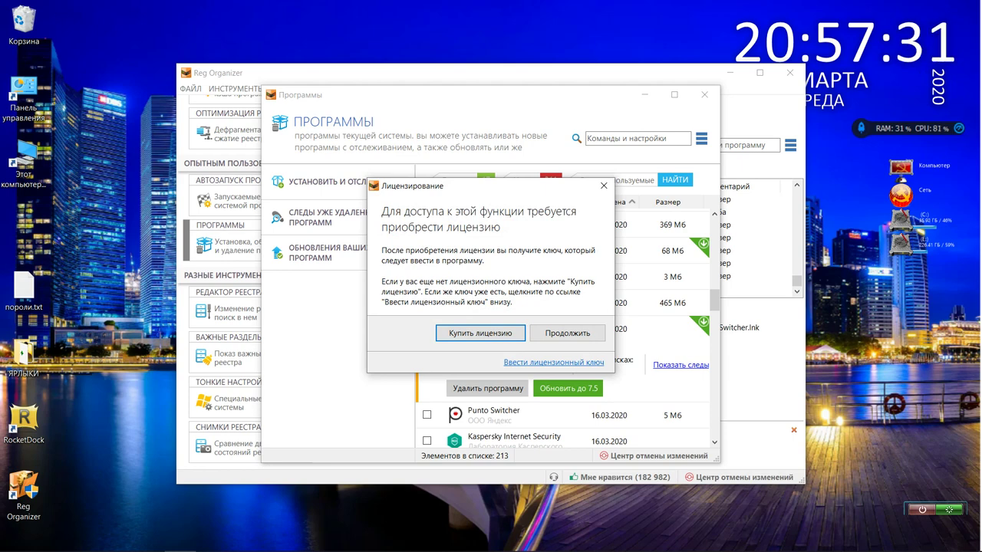
{"action": "left_click", "coordinate": [567, 333]}
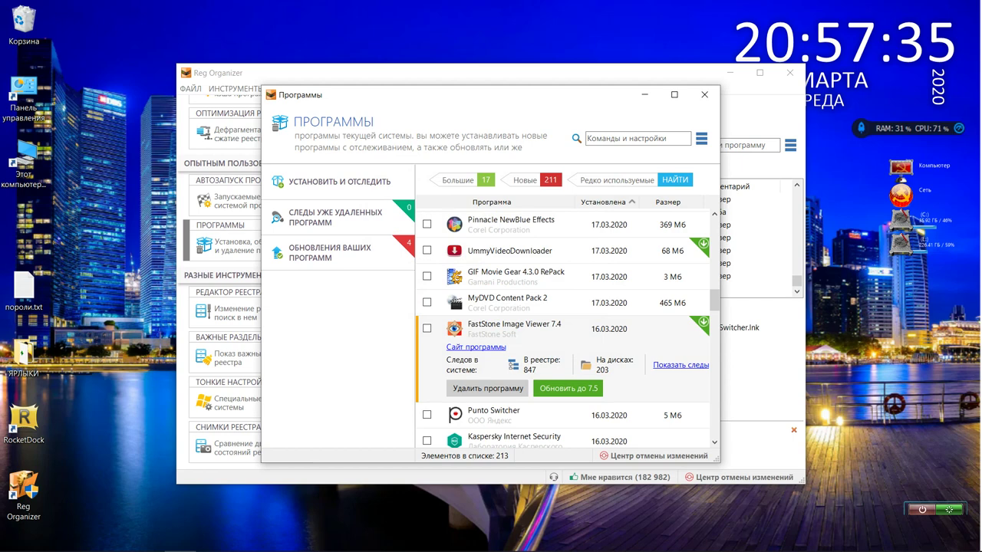
{"action": "left_click", "coordinate": [591, 388]}
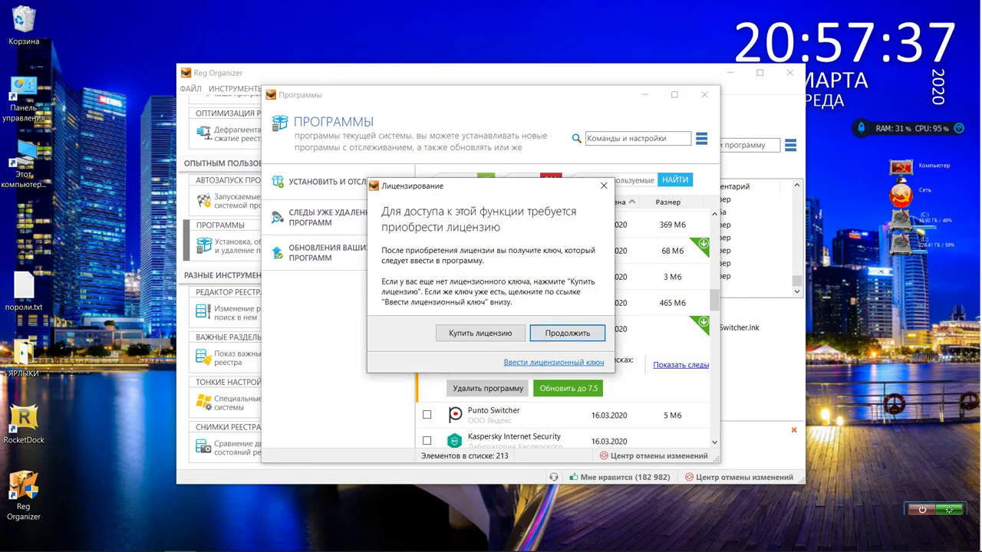
{"action": "left_click", "coordinate": [587, 333]}
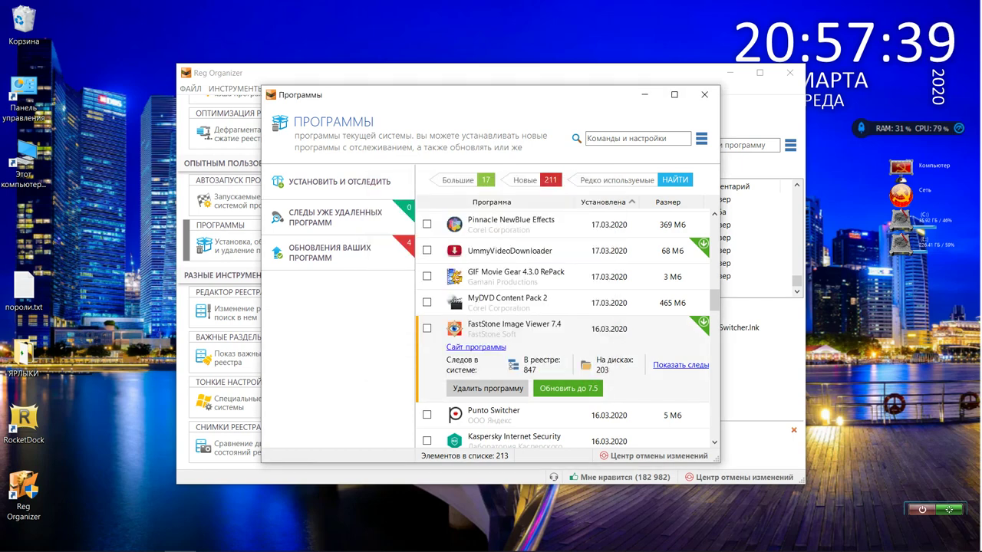
Try to update WinRAR 5.80 to version 5.90.3, dismiss the licence prompt, and close the installed programs tool.
{"action": "scroll", "coordinate": [562, 328], "scroll_direction": "down", "scroll_amount": 6}
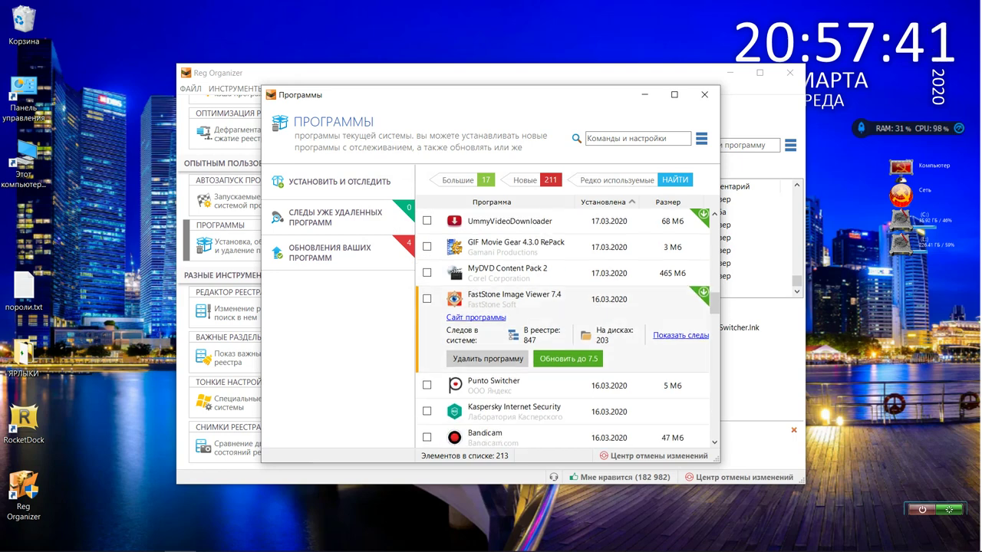
{"action": "scroll", "coordinate": [563, 328], "scroll_direction": "down", "scroll_amount": 2}
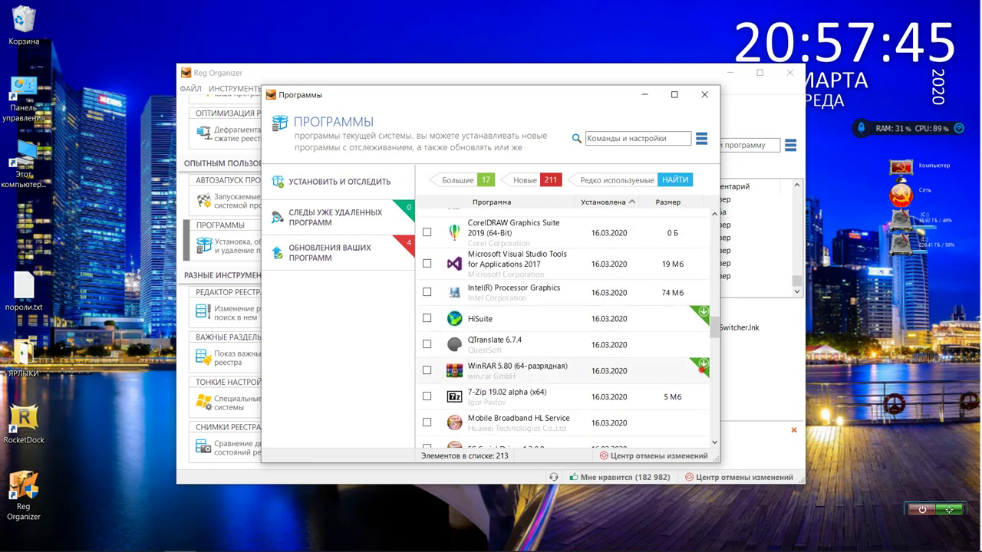
{"action": "left_click", "coordinate": [700, 369]}
{"action": "left_click", "coordinate": [606, 362]}
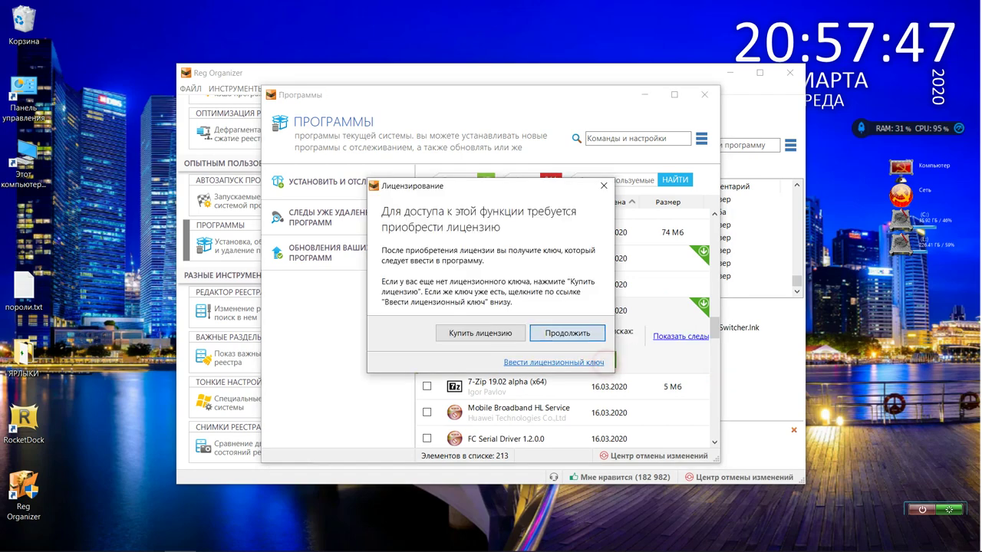
{"action": "left_click", "coordinate": [604, 185]}
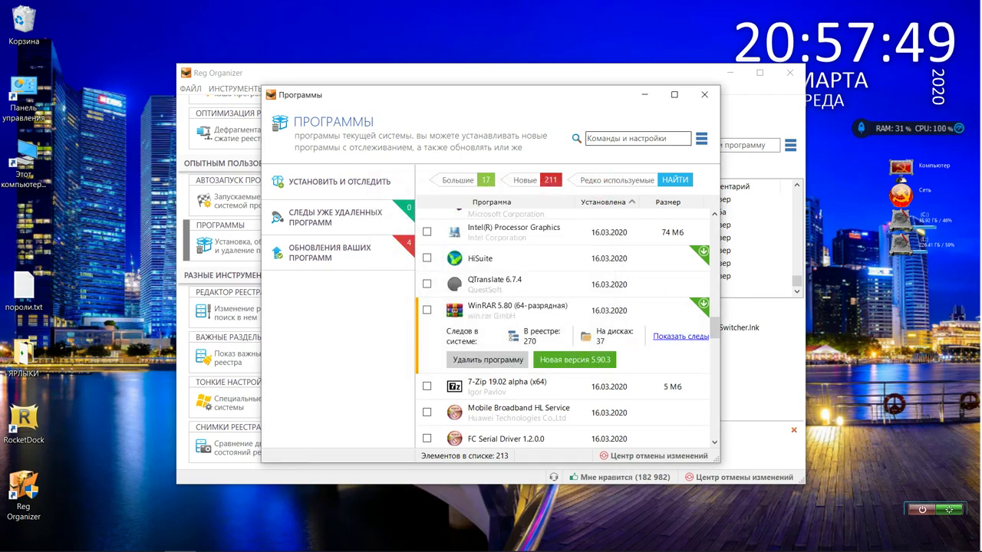
{"action": "left_click", "coordinate": [703, 96]}
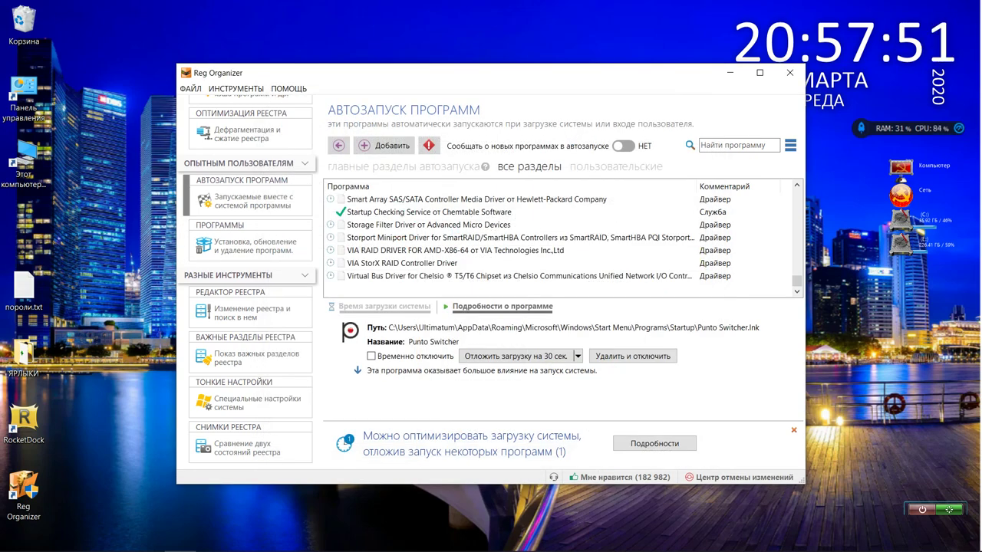
View the program's version and licence information, and close it.
{"action": "left_click", "coordinate": [289, 88]}
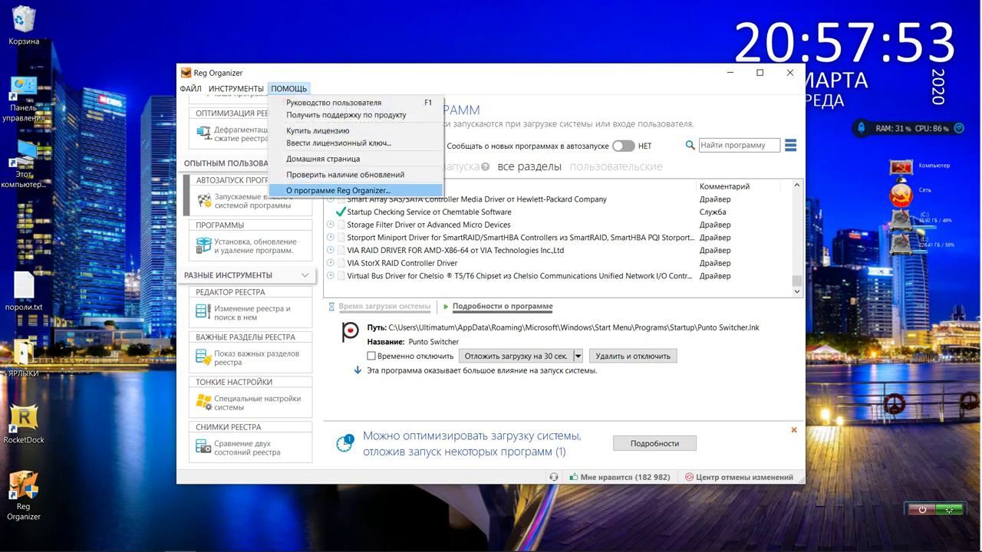
{"action": "left_click", "coordinate": [316, 190]}
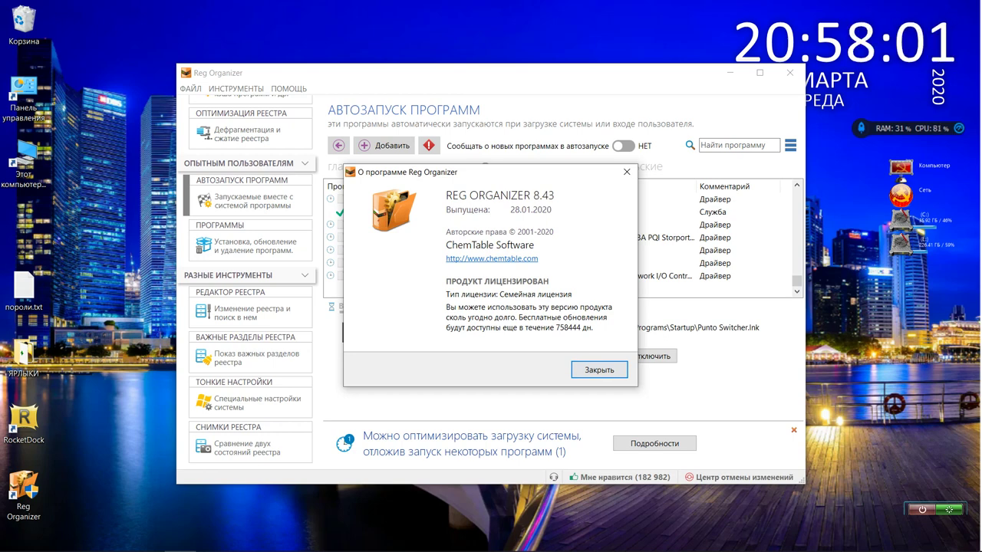
{"action": "left_click", "coordinate": [583, 371]}
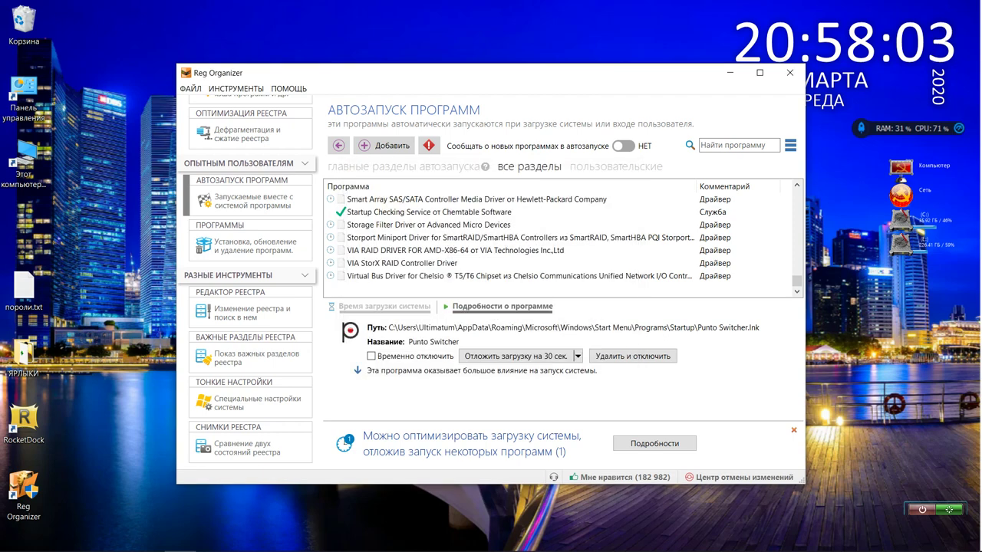
Scan for private data and end the UninstallerMonitor and Microsoft Edge processes in the performance monitor.
{"action": "scroll", "coordinate": [246, 345], "scroll_direction": "up", "scroll_amount": 3}
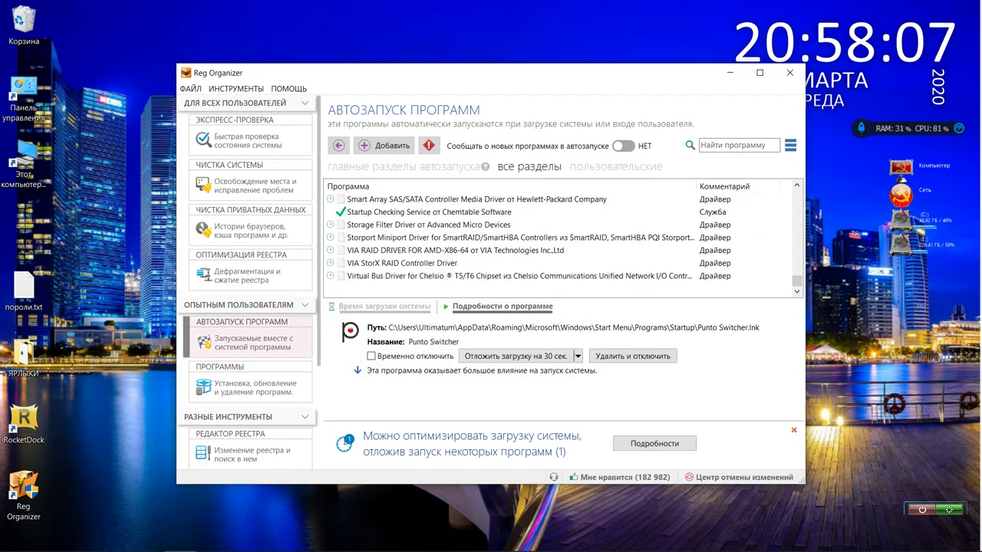
{"action": "left_click", "coordinate": [274, 223]}
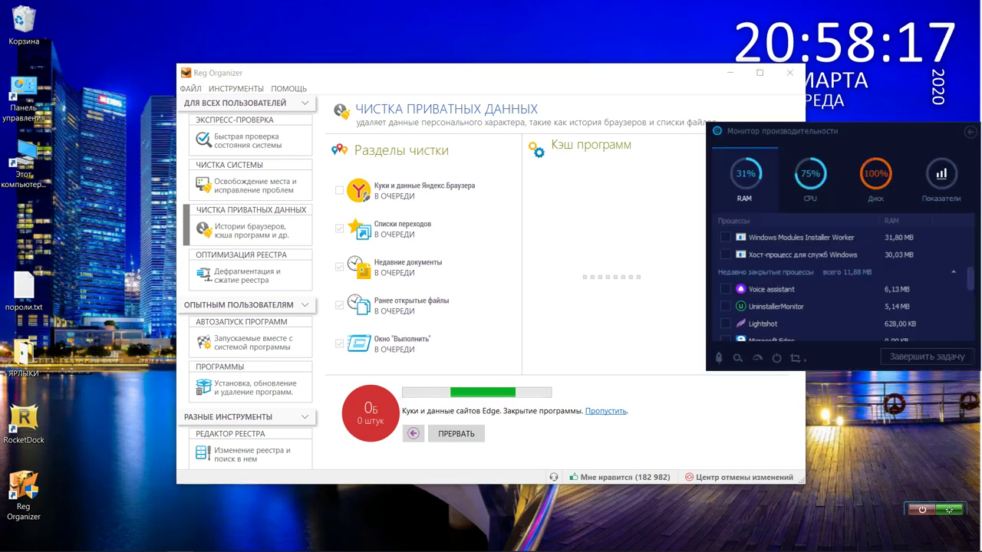
{"action": "left_click", "coordinate": [725, 306]}
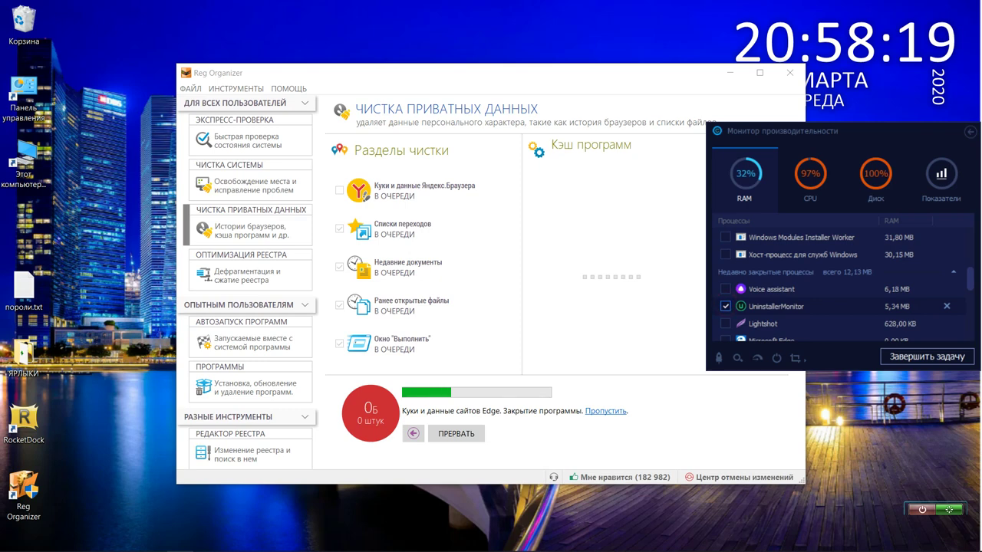
{"action": "scroll", "coordinate": [836, 291], "scroll_direction": "down", "scroll_amount": 1}
{"action": "left_click", "coordinate": [726, 289]}
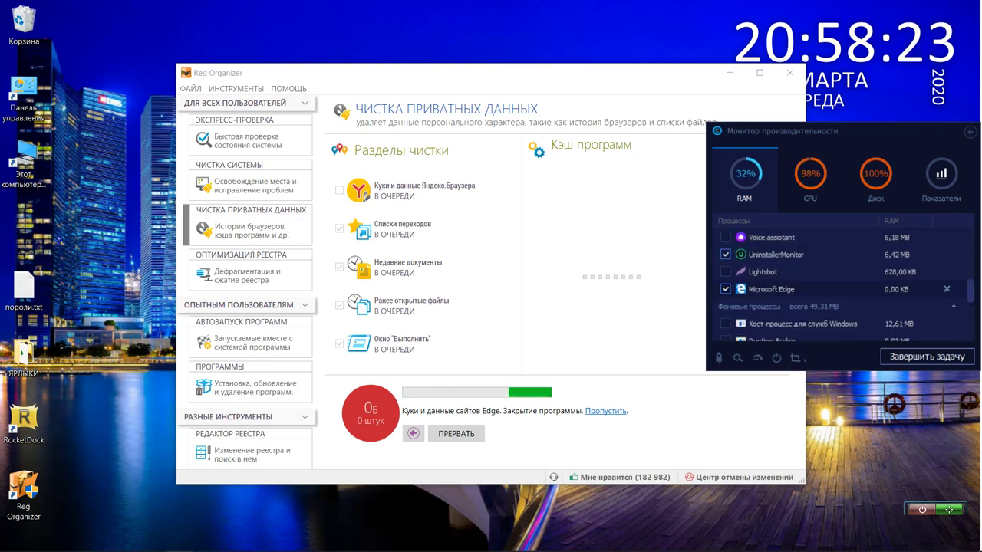
{"action": "left_click", "coordinate": [927, 356]}
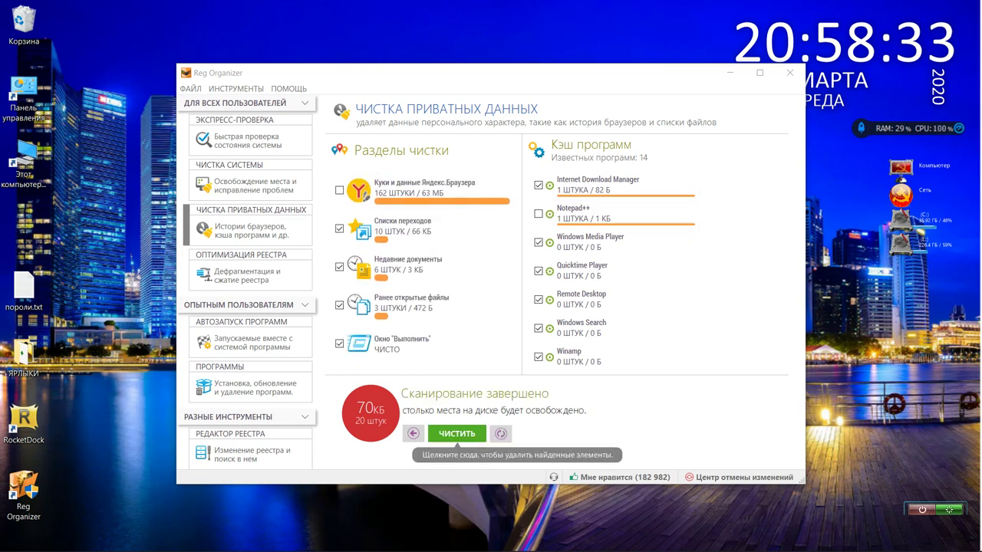
Clean the private data items selected after the scan and return to the express check overview.
{"action": "left_click", "coordinate": [449, 434]}
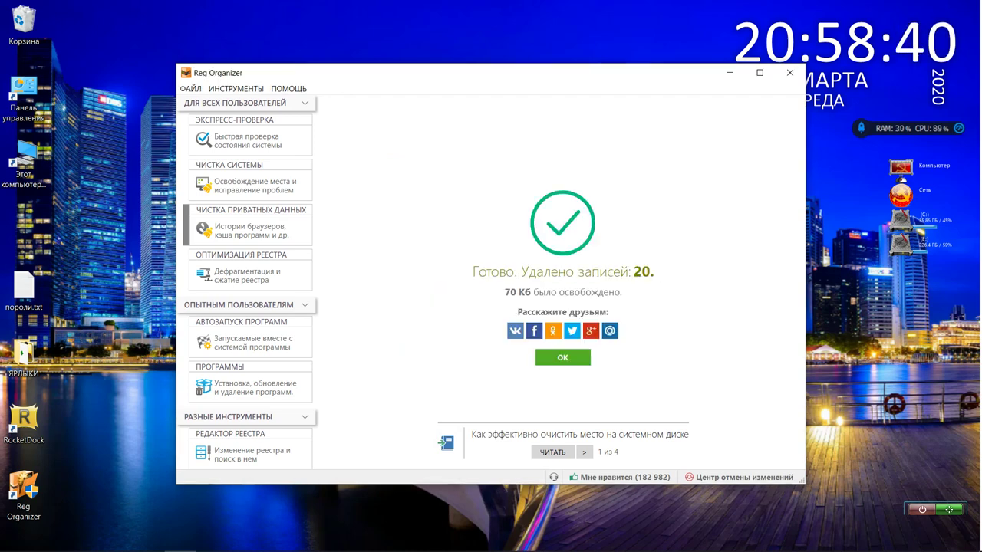
{"action": "left_click", "coordinate": [563, 358]}
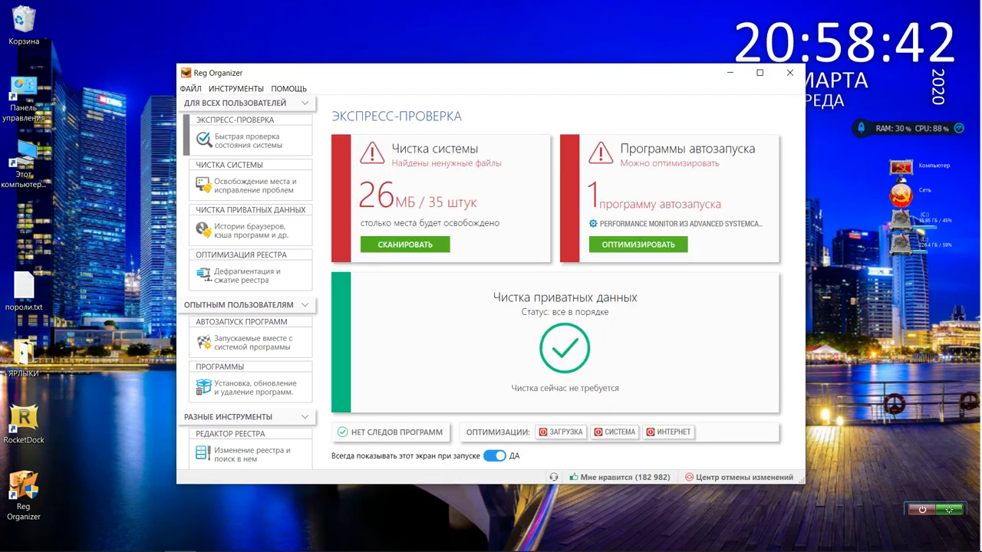
Examine the registry editor at the Tcpip Parameters key in normal and maximized view, and dismiss the Kaspersky Internet Security notice.
{"action": "scroll", "coordinate": [249, 282], "scroll_direction": "down", "scroll_amount": 3}
{"action": "scroll", "coordinate": [253, 292], "scroll_direction": "down", "scroll_amount": 2}
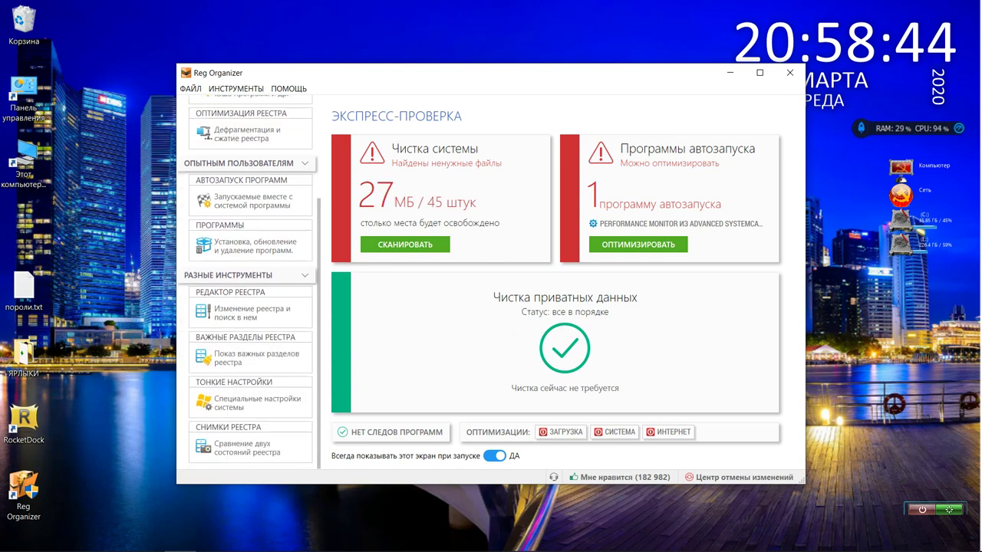
{"action": "left_click", "coordinate": [274, 309]}
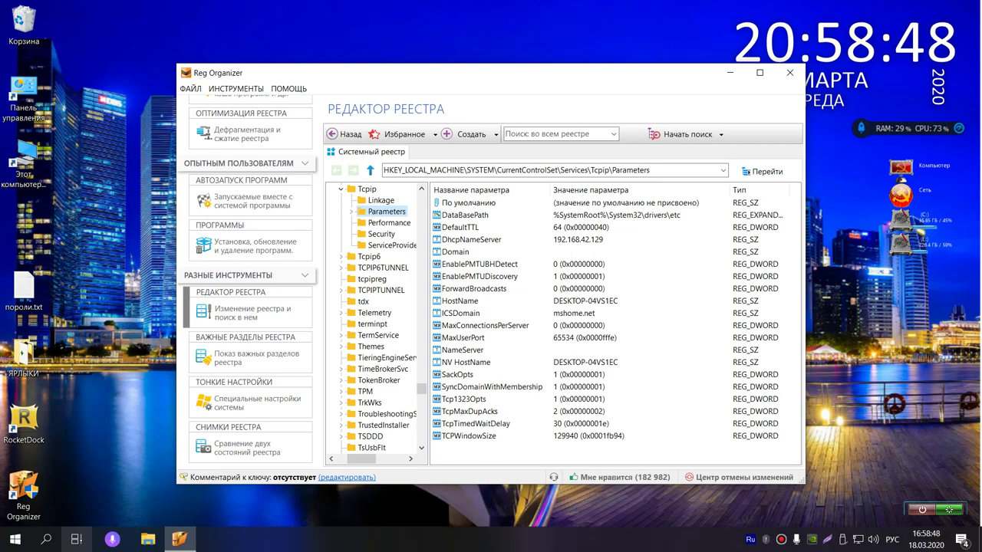
{"action": "left_click", "coordinate": [46, 539]}
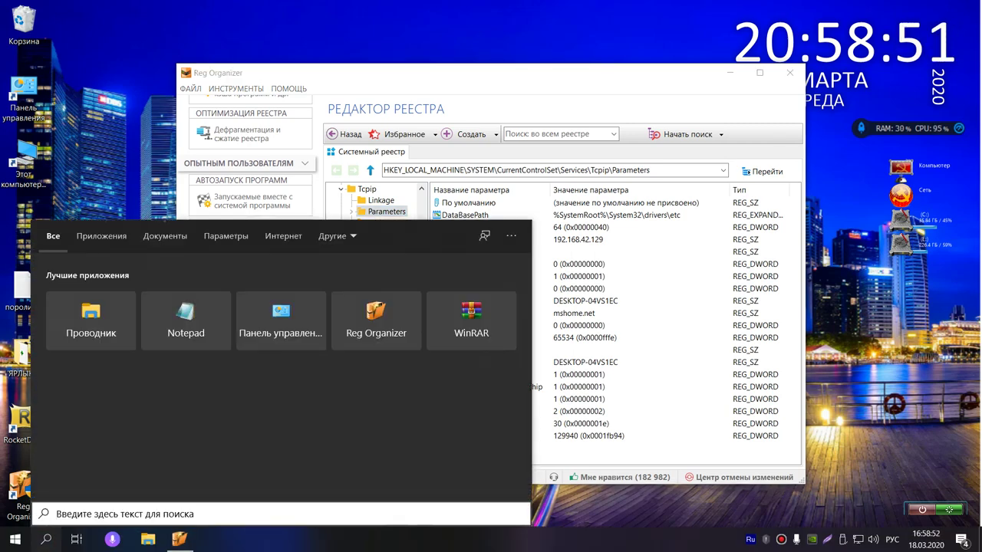
{"action": "key", "text": "Escape"}
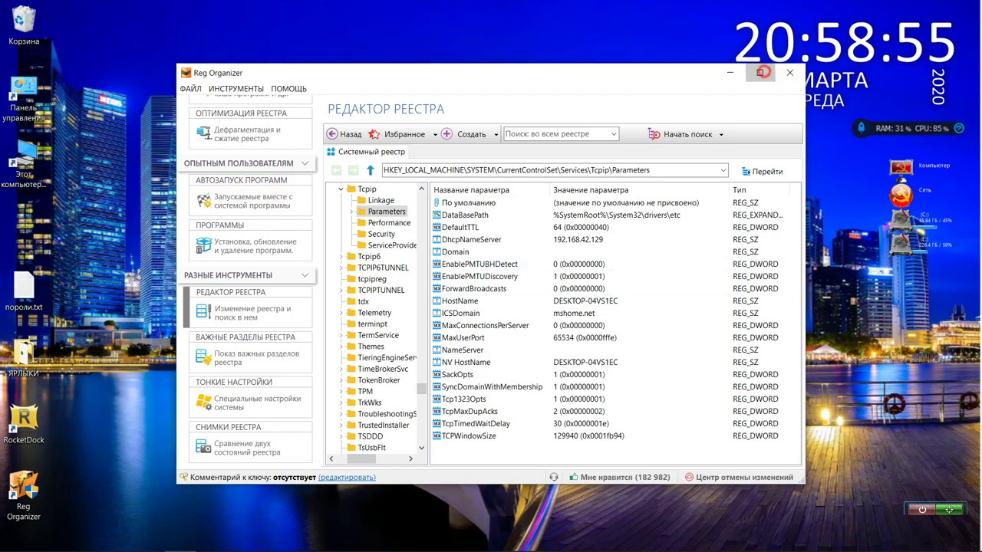
{"action": "left_click", "coordinate": [759, 72]}
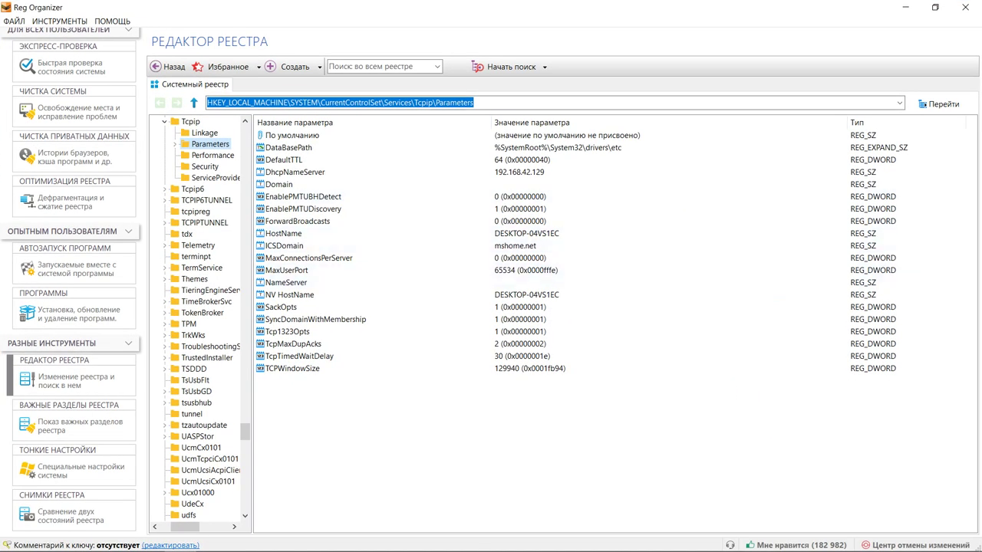
{"action": "key", "text": "super+Down"}
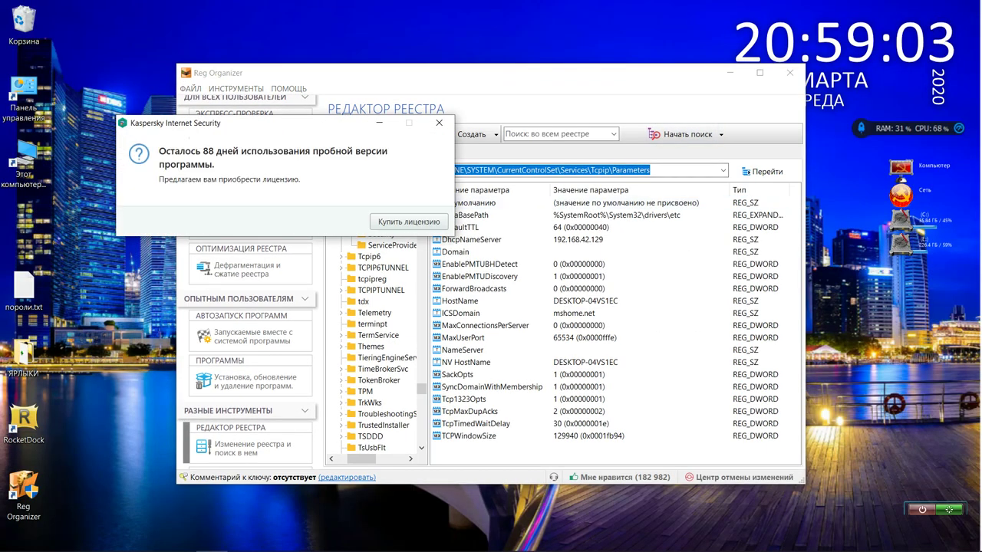
{"action": "left_click", "coordinate": [439, 123]}
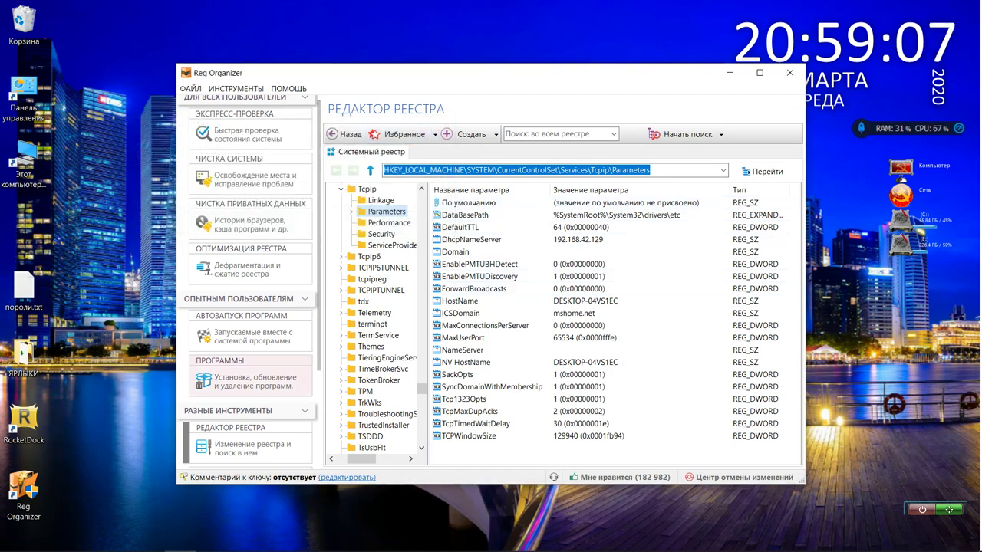
View the list of installed programs and close its window.
{"action": "left_click", "coordinate": [260, 379]}
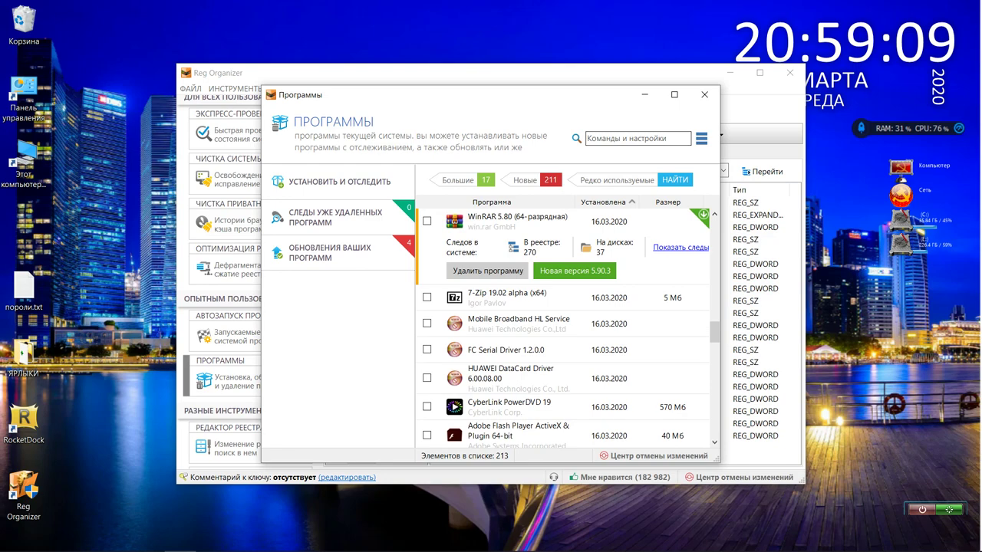
{"action": "left_click", "coordinate": [705, 95]}
View the important registry sections for program records, MUI cache, file extensions, shell commands and shared libraries.
{"action": "scroll", "coordinate": [249, 307], "scroll_direction": "down", "scroll_amount": 3}
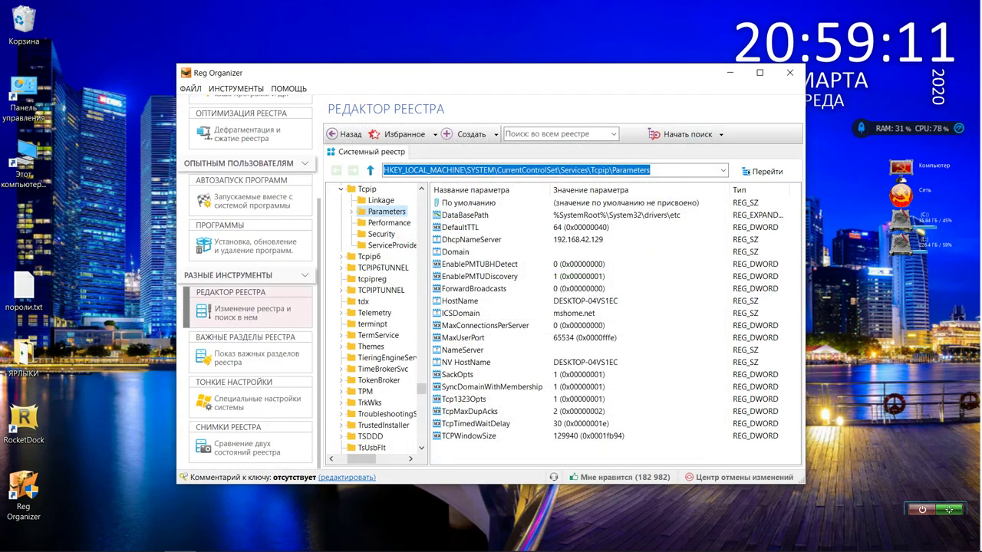
{"action": "left_click", "coordinate": [265, 349]}
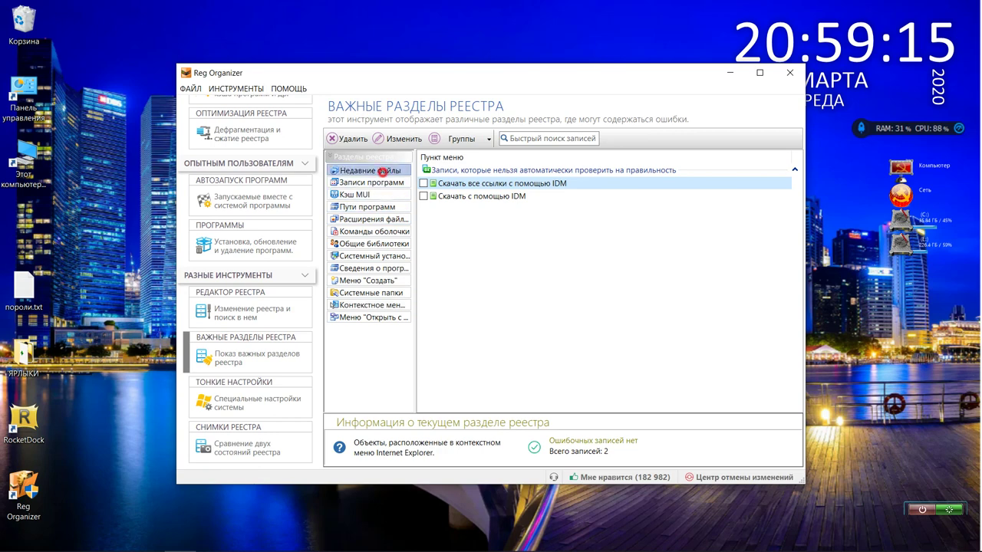
{"action": "left_click", "coordinate": [371, 183]}
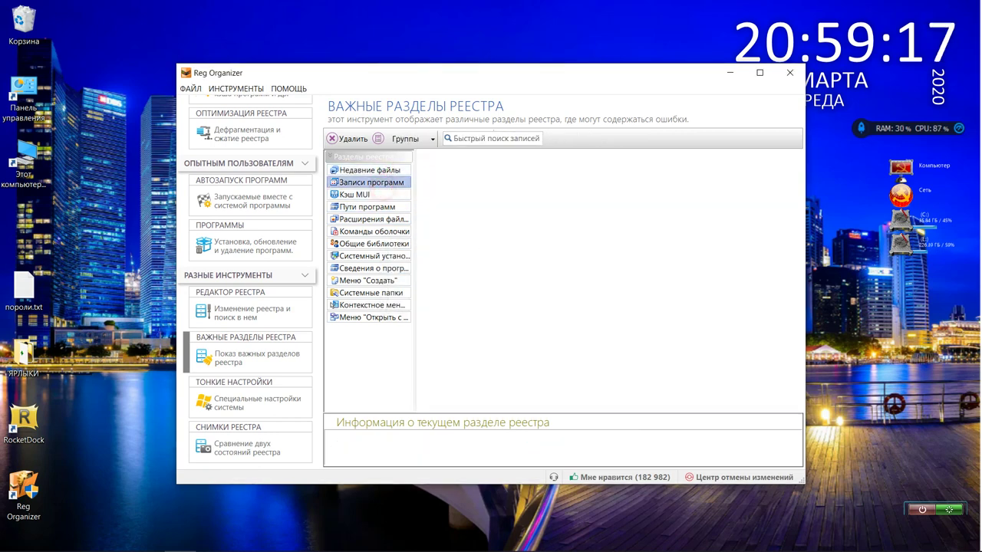
{"action": "left_click", "coordinate": [376, 195]}
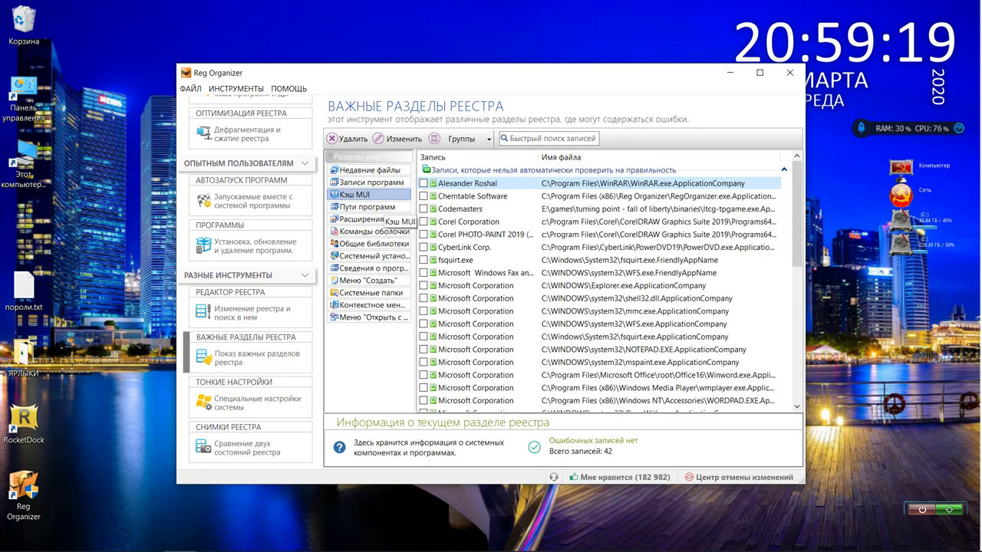
{"action": "left_click", "coordinate": [372, 219]}
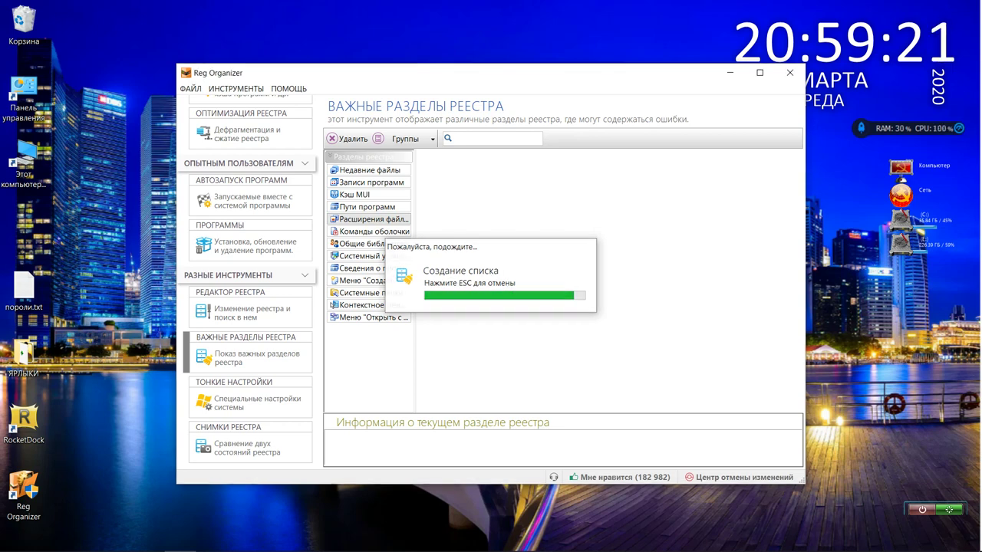
{"action": "left_click", "coordinate": [387, 231]}
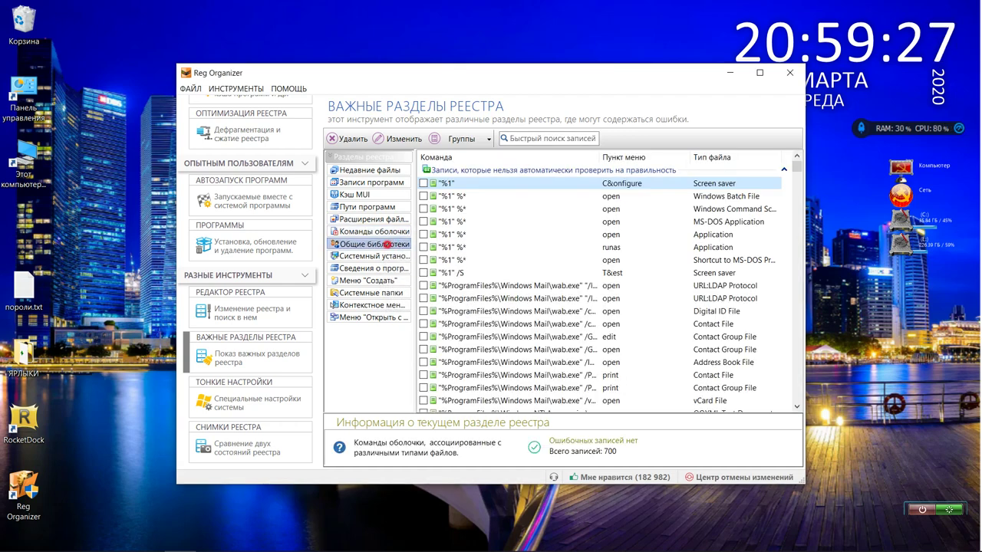
{"action": "left_click", "coordinate": [387, 244]}
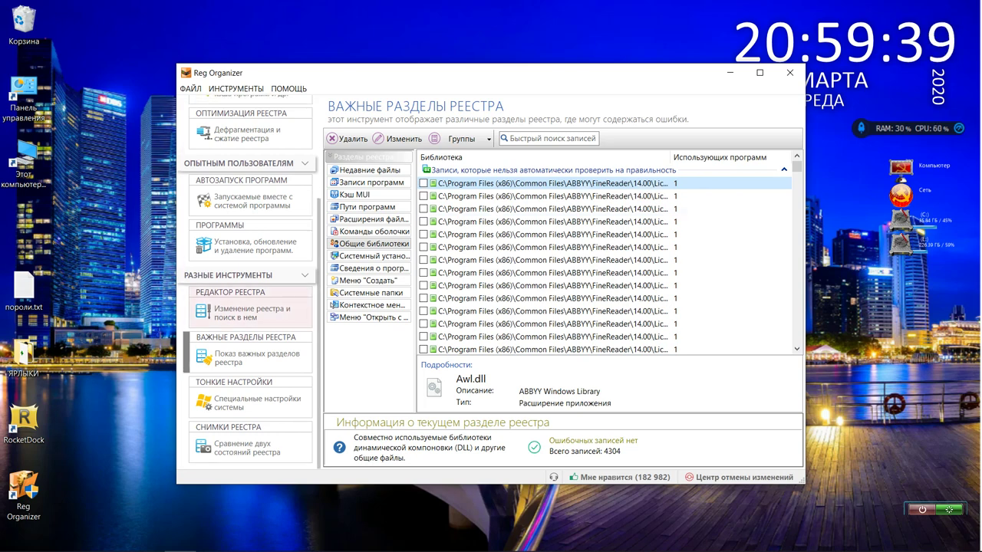
Run a system cleaning scan with maximum cleaning left off.
{"action": "scroll", "coordinate": [249, 306], "scroll_direction": "up", "scroll_amount": 3}
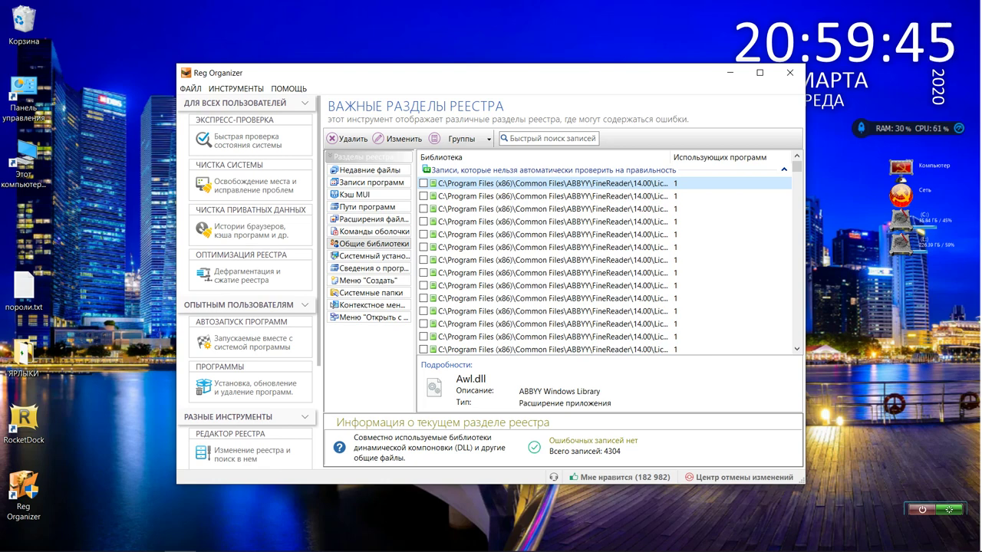
{"action": "left_click", "coordinate": [270, 187]}
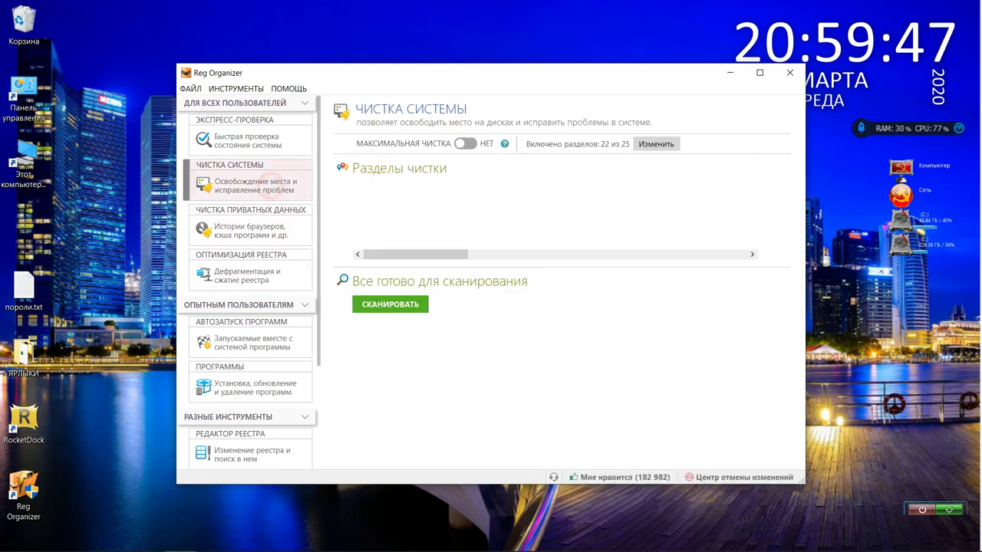
{"action": "left_click", "coordinate": [389, 305]}
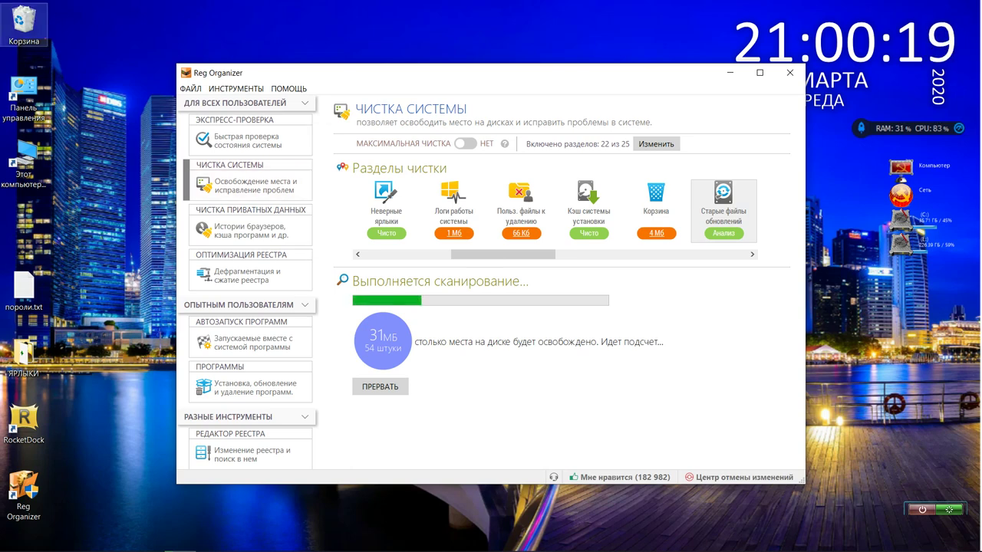
Switch to File Explorer, view the программы folder on drive E:, and close the window.
{"action": "double_click", "coordinate": [24, 163]}
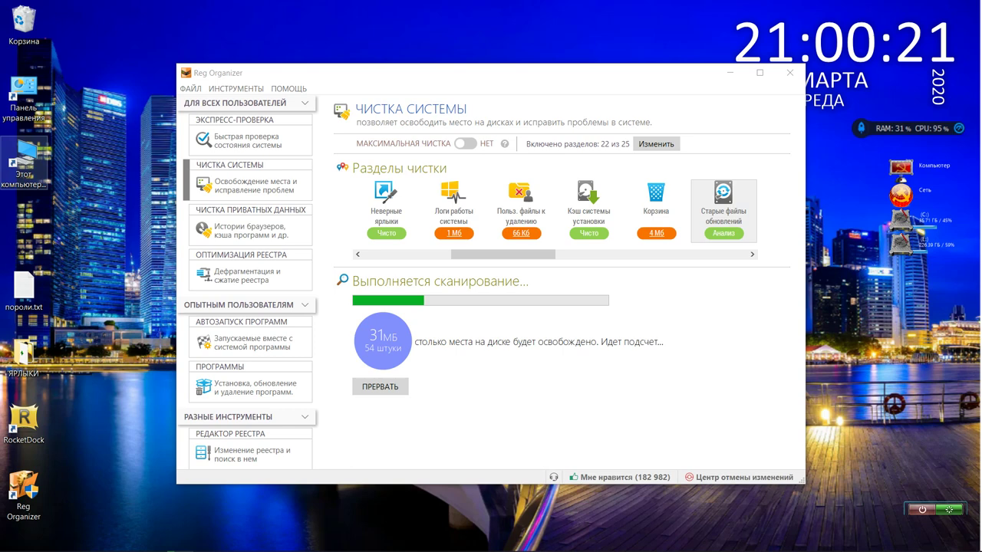
{"action": "double_click", "coordinate": [648, 334]}
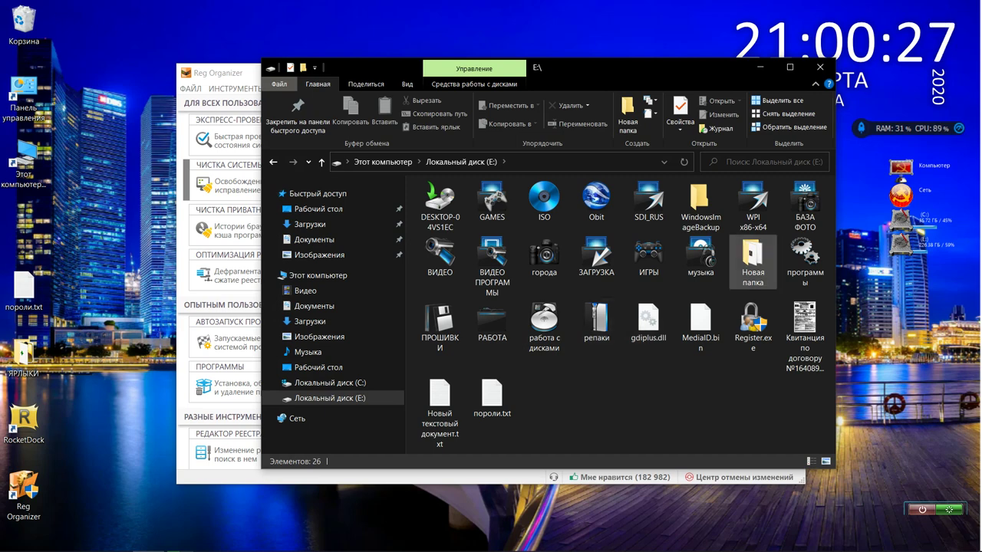
{"action": "double_click", "coordinate": [804, 261]}
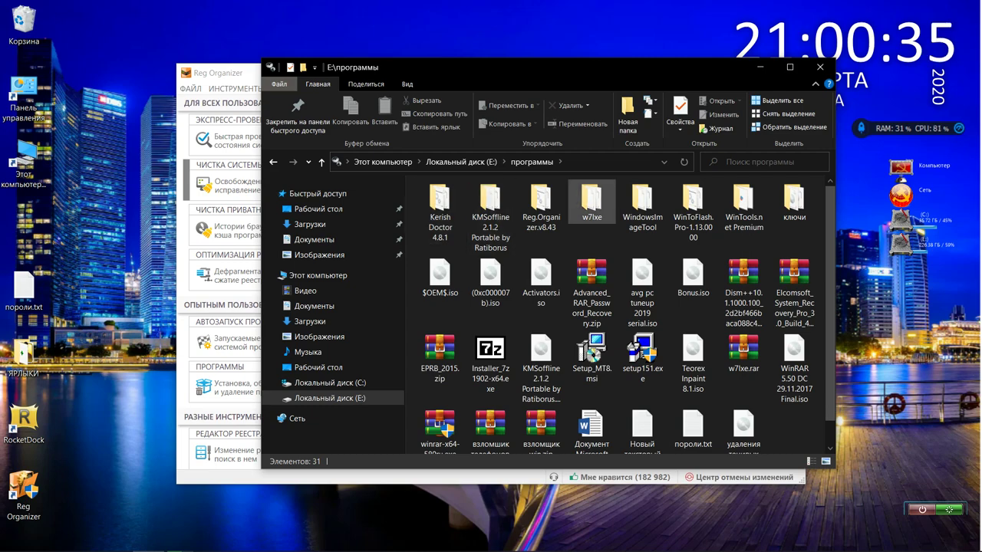
{"action": "left_click", "coordinate": [820, 67]}
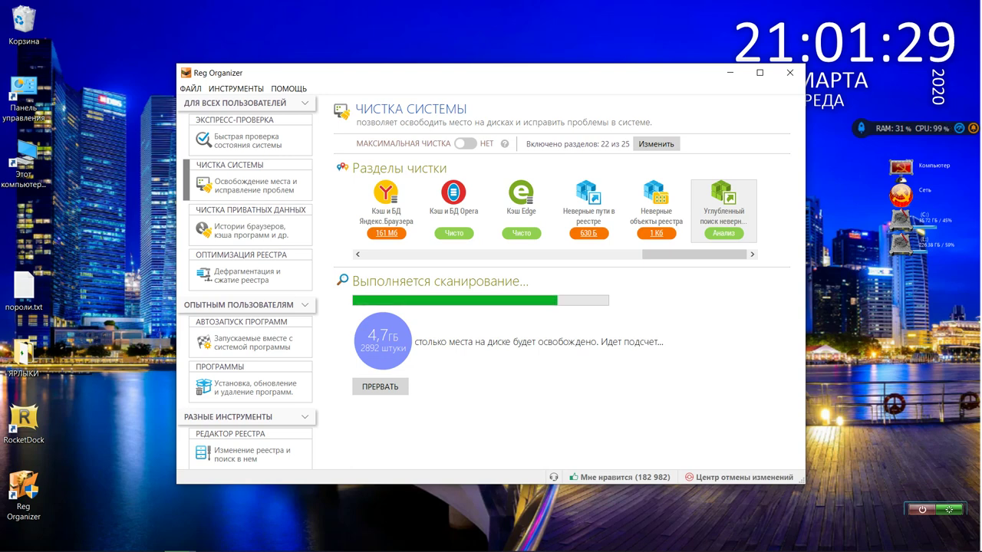
Clean the items found by the completed system scan, return to the express check, and close Reg Organizer.
{"action": "mouse_move", "coordinate": [467, 27]}
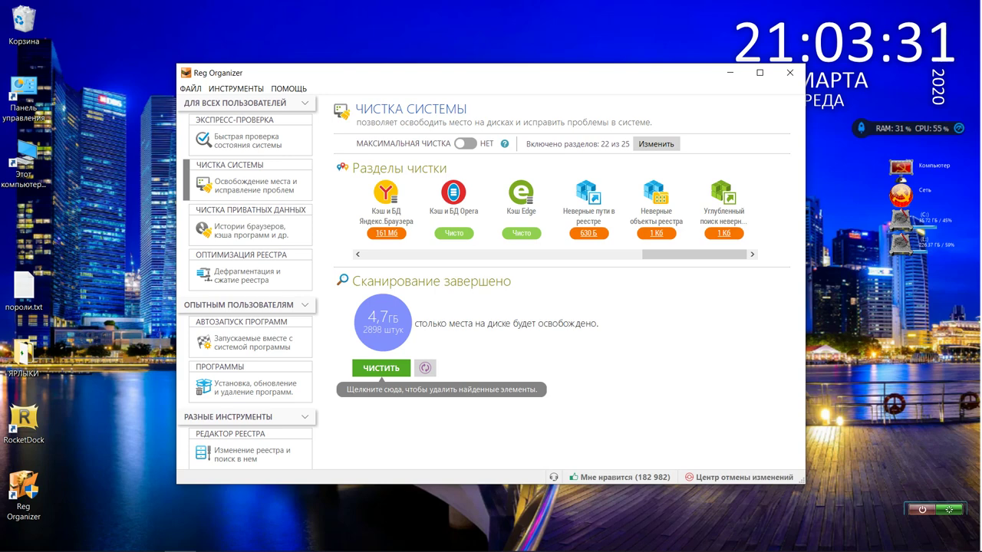
{"action": "left_click", "coordinate": [359, 367]}
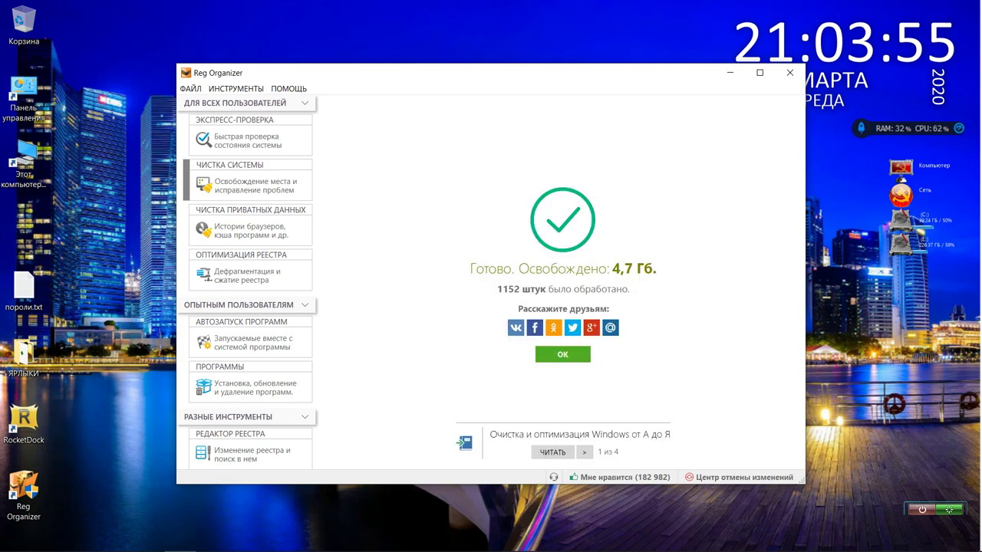
{"action": "left_click", "coordinate": [563, 354]}
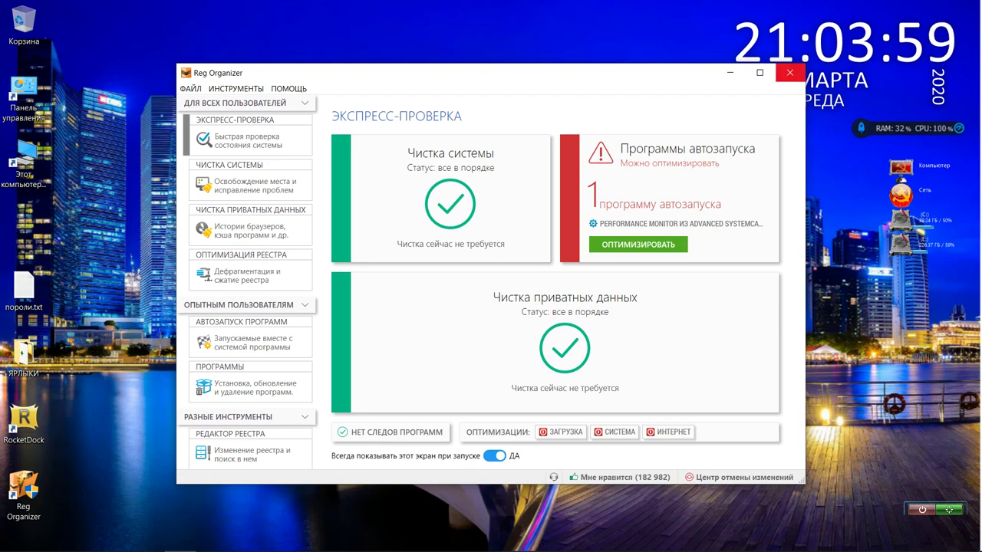
{"action": "left_click", "coordinate": [790, 74]}
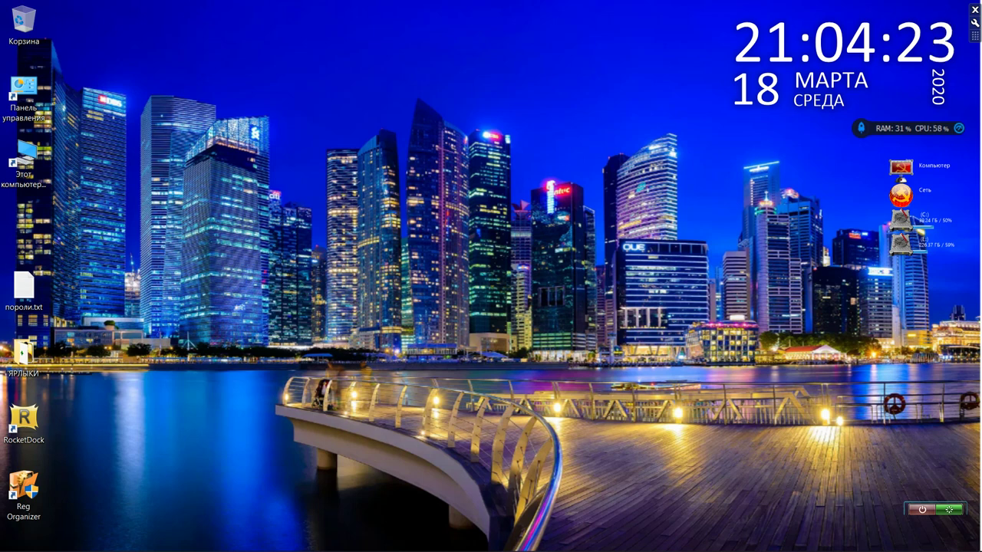
View the free space on the local drives in This PC and close the window.
{"action": "double_click", "coordinate": [13, 144]}
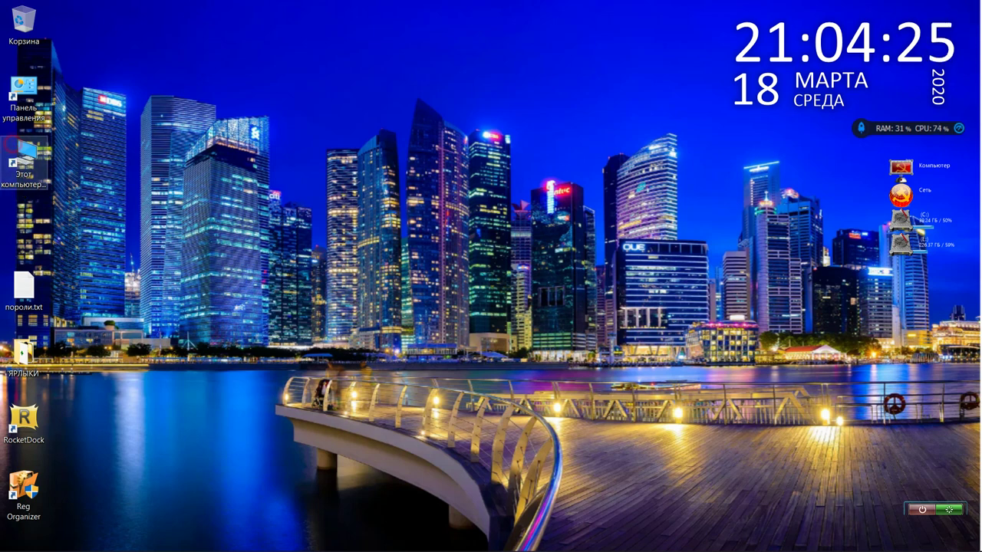
{"action": "left_click", "coordinate": [827, 64]}
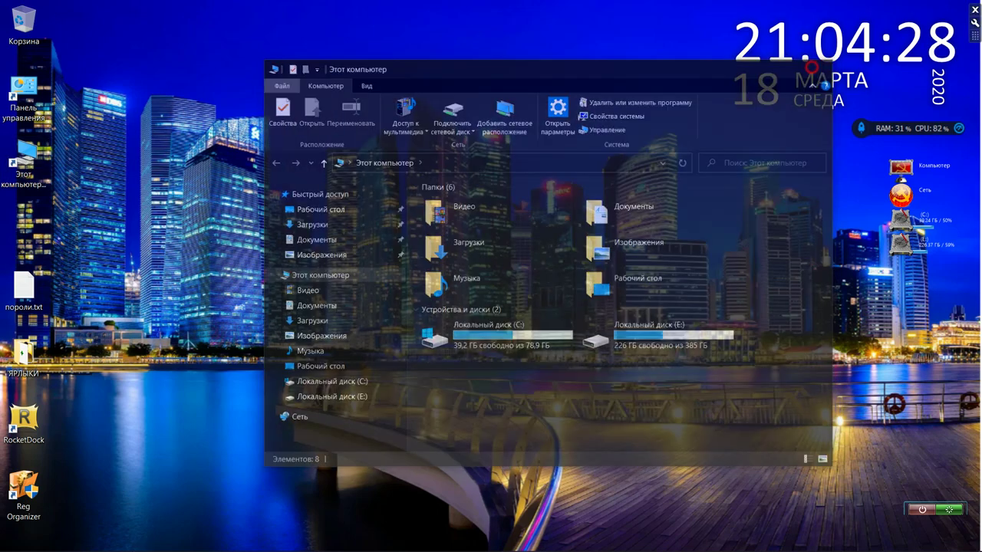
Open YouTube in Yandex Browser and look through the uploaded videos on the signed-in account's own channel.
{"action": "mouse_move", "coordinate": [502, 11]}
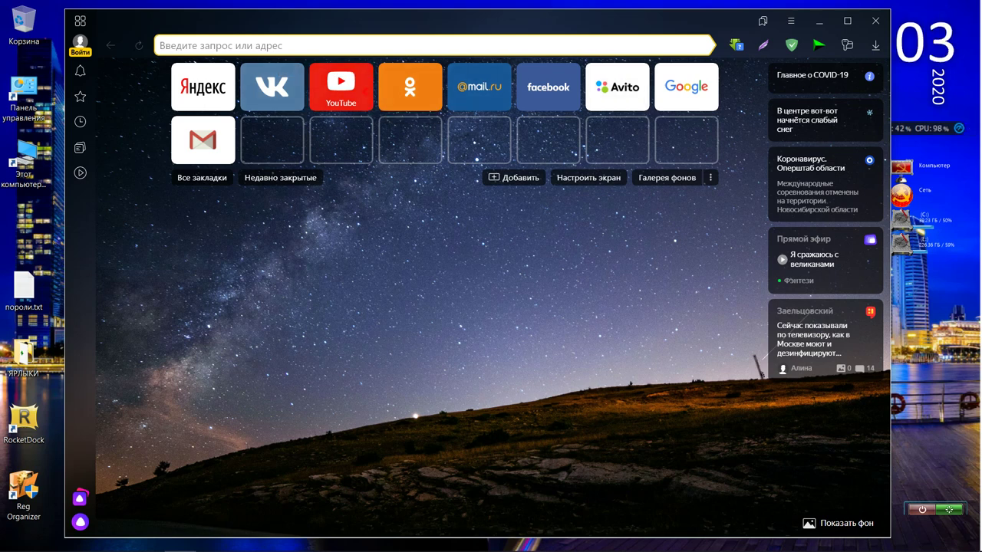
{"action": "left_click", "coordinate": [341, 87]}
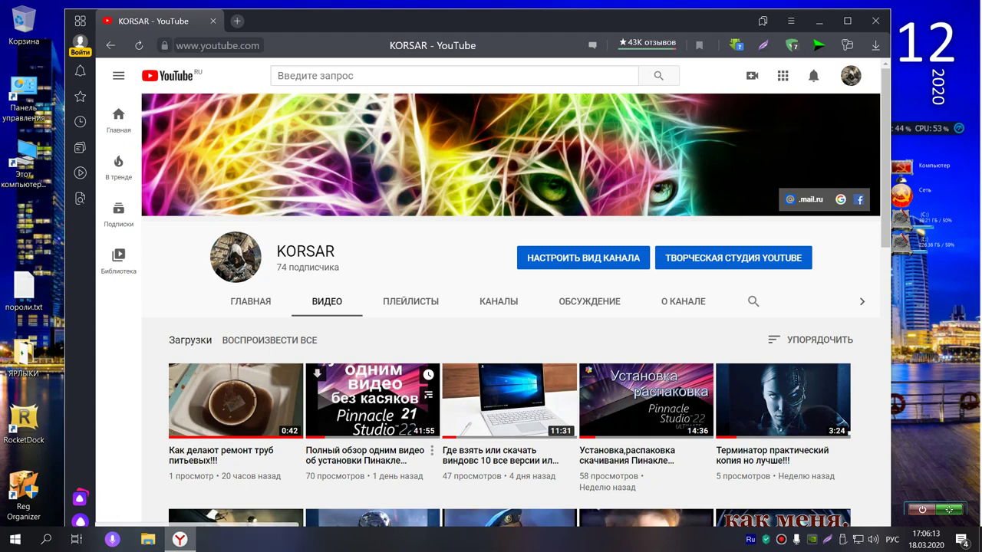
{"action": "scroll", "coordinate": [372, 518], "scroll_direction": "down", "scroll_amount": 3}
{"action": "scroll", "coordinate": [491, 330], "scroll_direction": "down", "scroll_amount": 4}
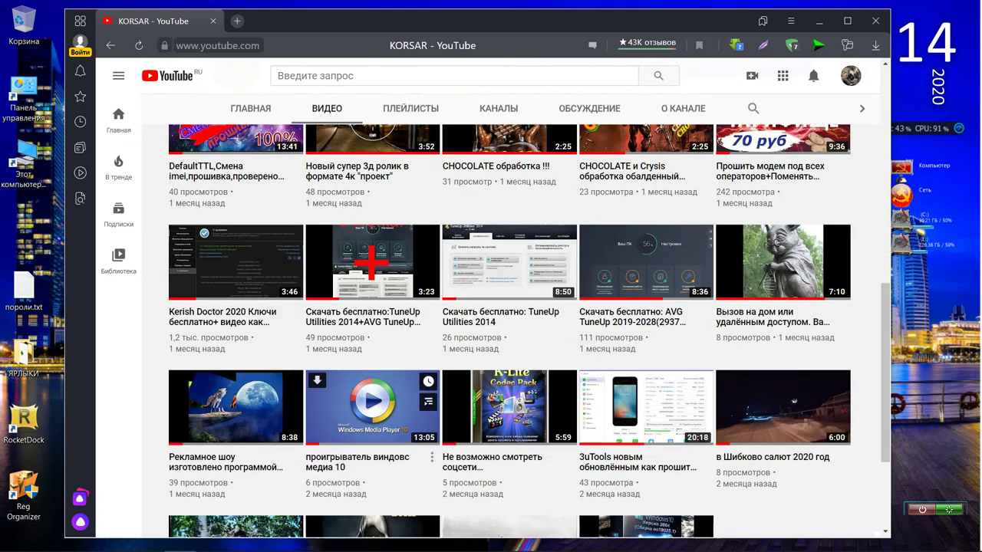
{"action": "scroll", "coordinate": [491, 330], "scroll_direction": "up", "scroll_amount": 7}
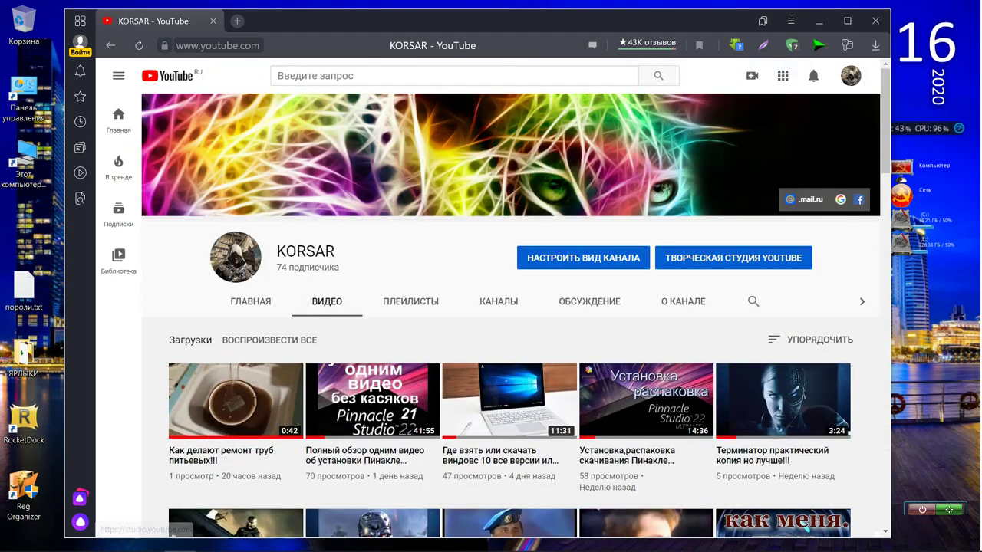